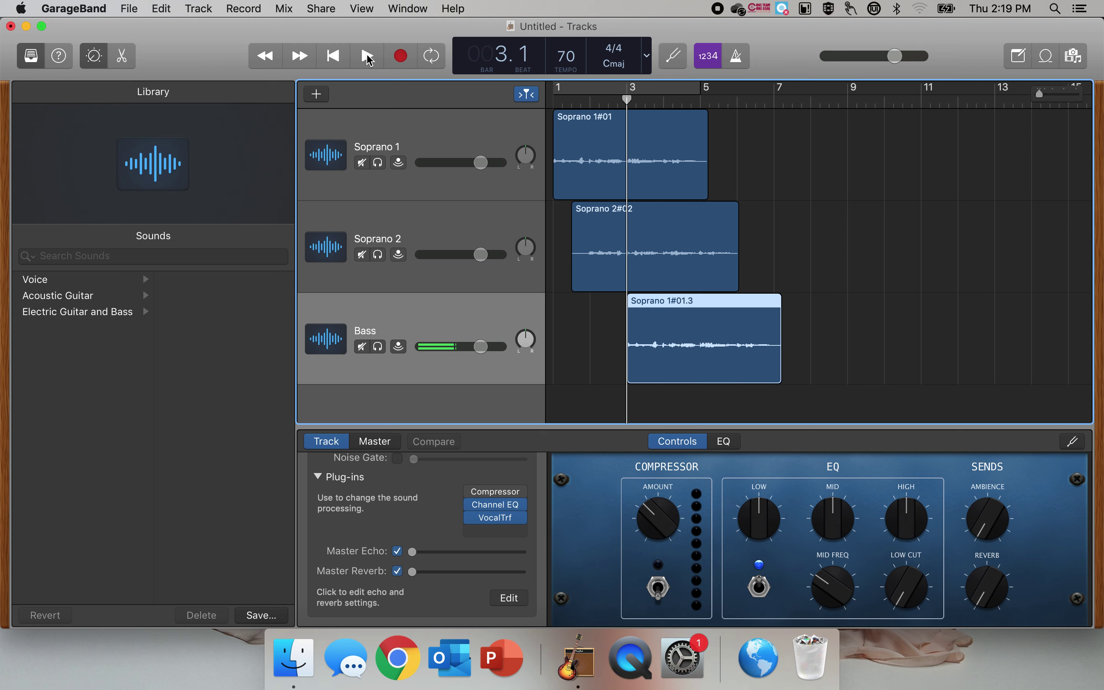
- Play the song from bar 3 and raise the Bass track's volume so it stands out from the sopranos
click(367, 57)
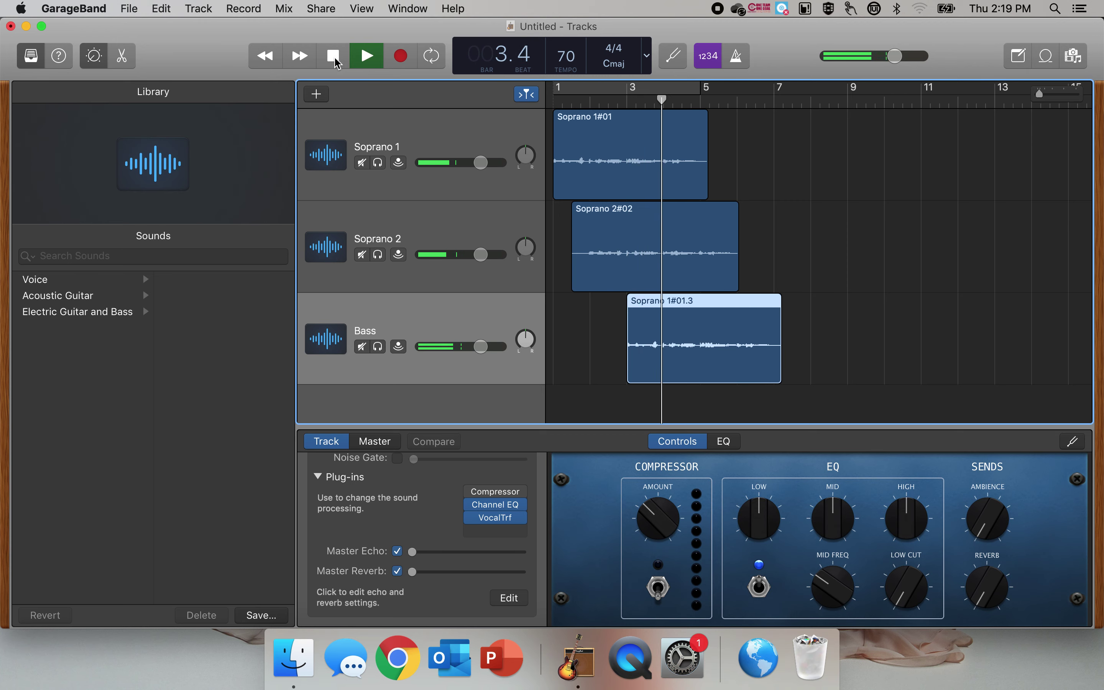
key(space)
drag(480, 347, 492, 347)
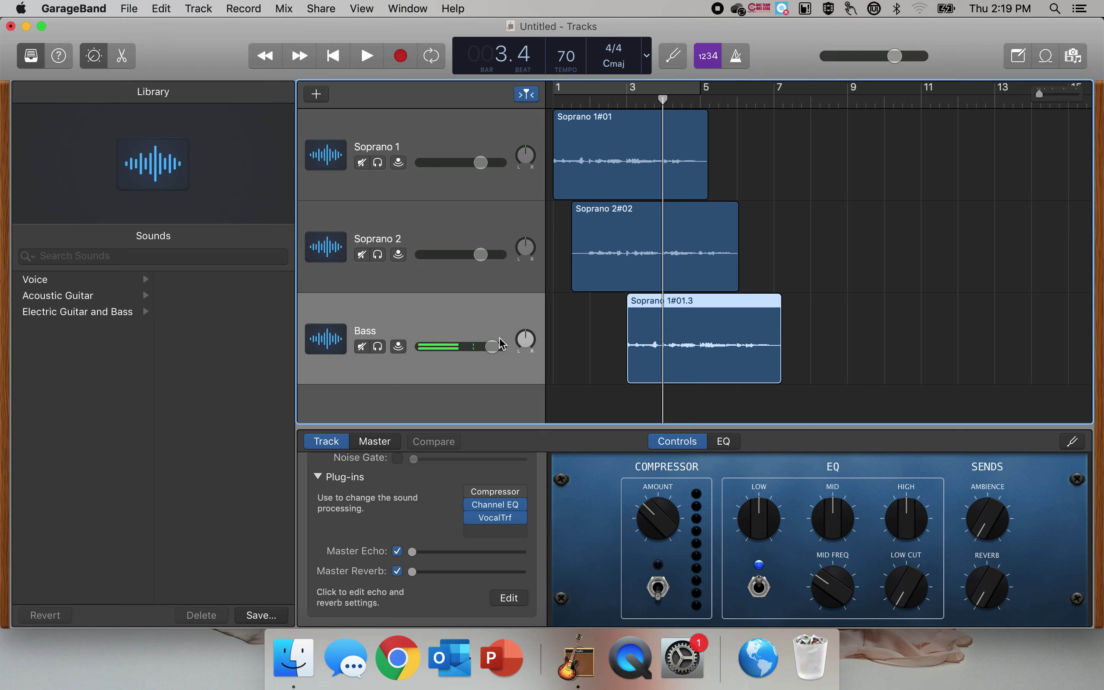
click(365, 56)
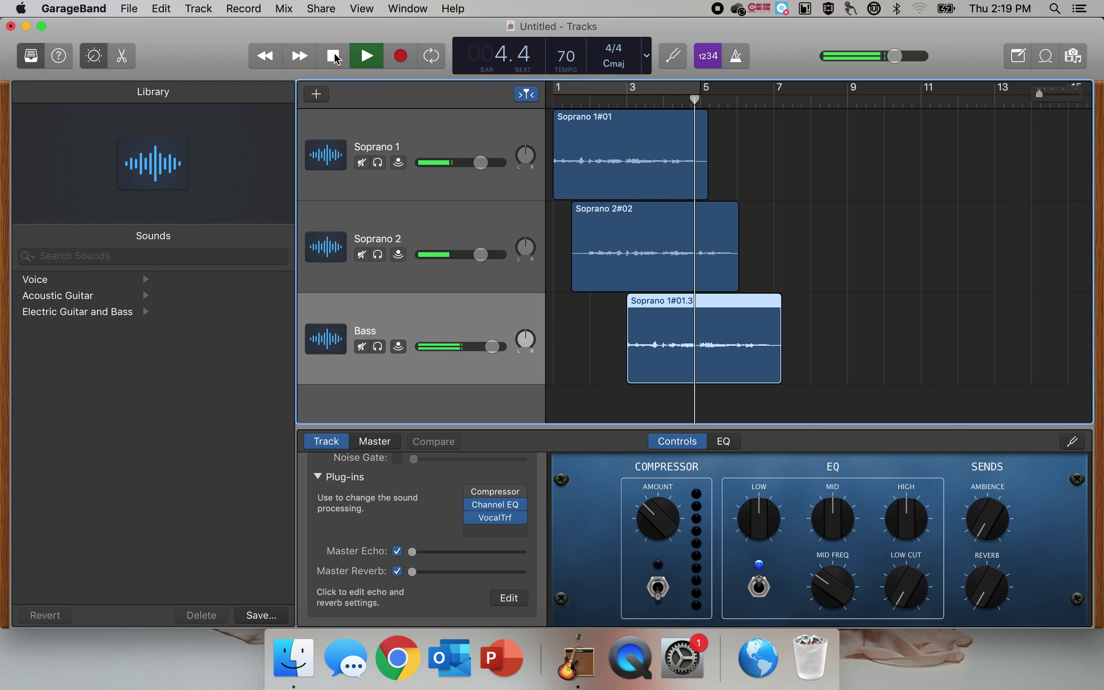
key(space)
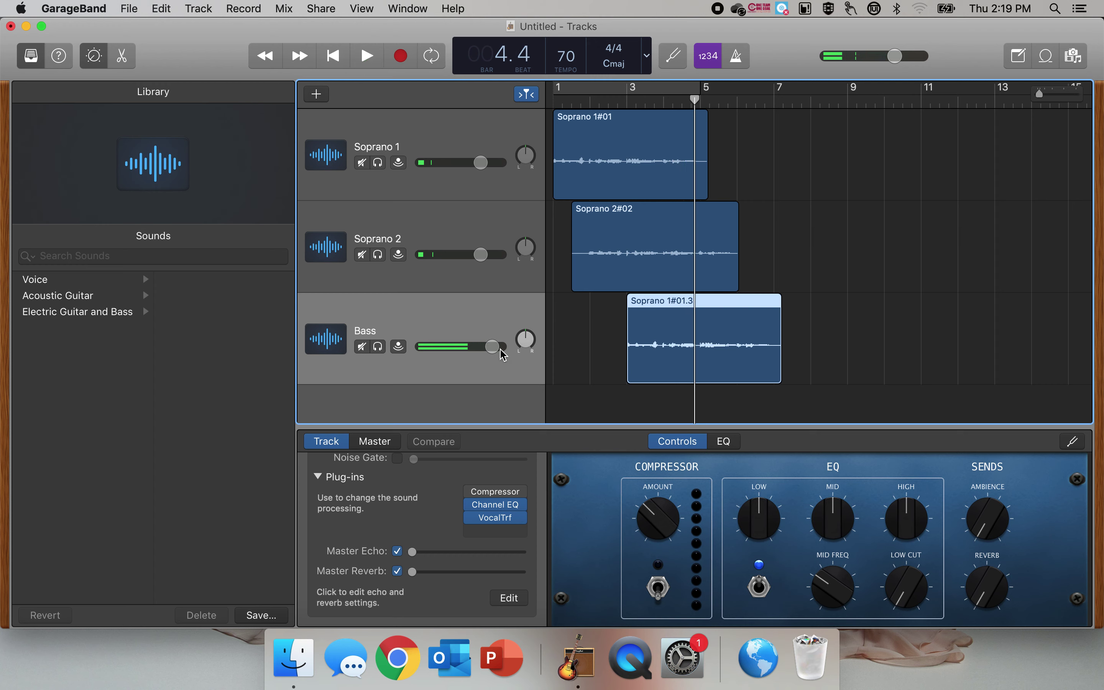
click(496, 348)
drag(494, 347, 494, 347)
- Lower the Soprano 2 track's volume to about -18.5 dB and the Soprano 1 track's volume to a similar level
drag(482, 254, 398, 249)
drag(482, 161, 397, 161)
drag(696, 97, 627, 97)
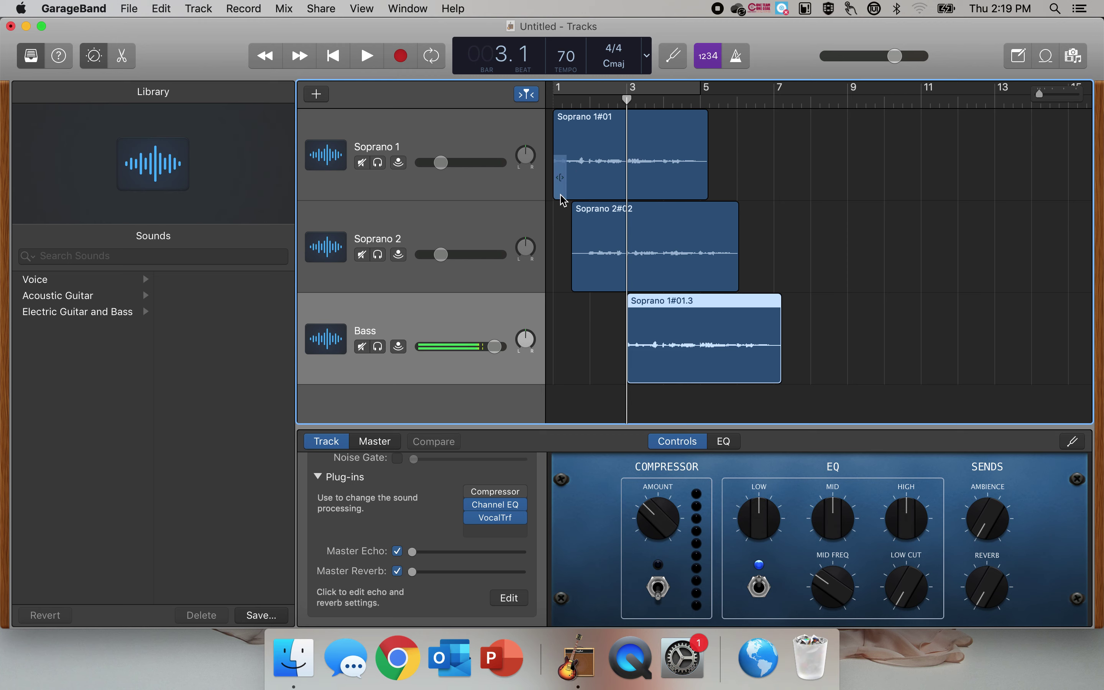
drag(441, 254, 437, 256)
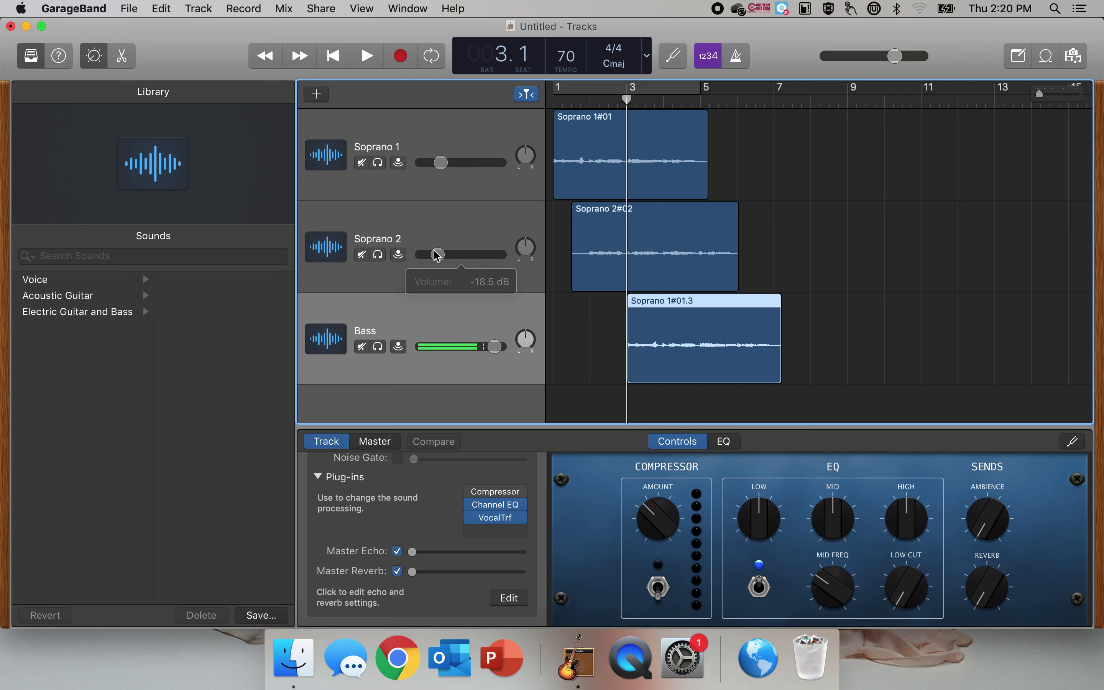
drag(439, 164, 436, 163)
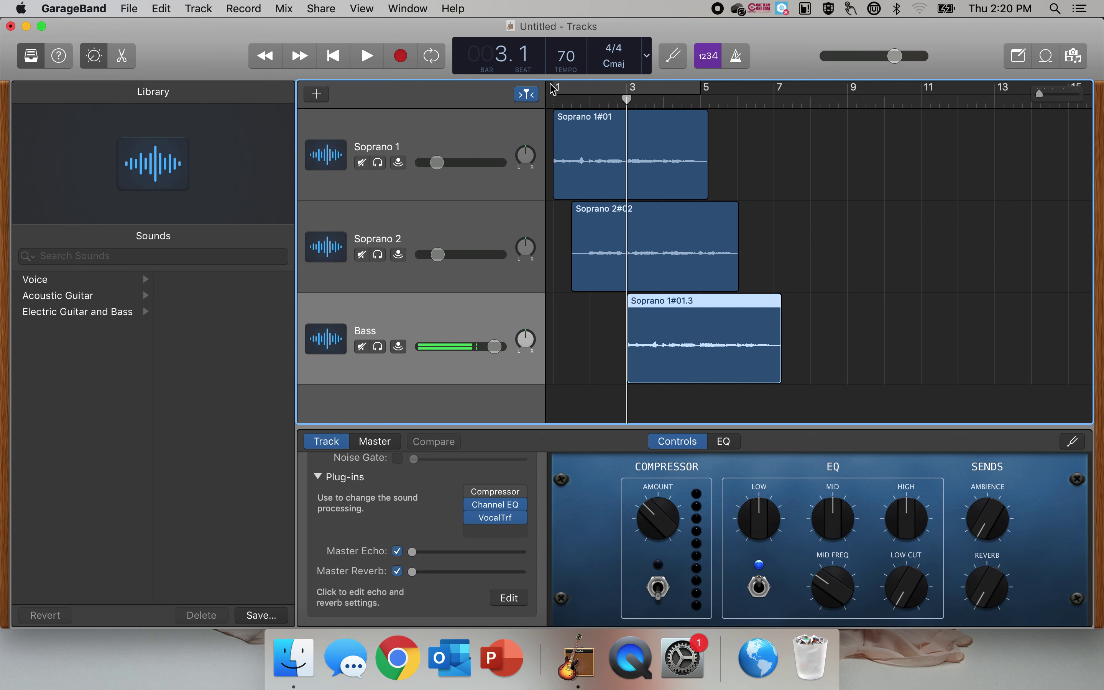
- Play the mix from bar 2 and raise the Bass track's volume slightly further during playback
drag(629, 100, 589, 100)
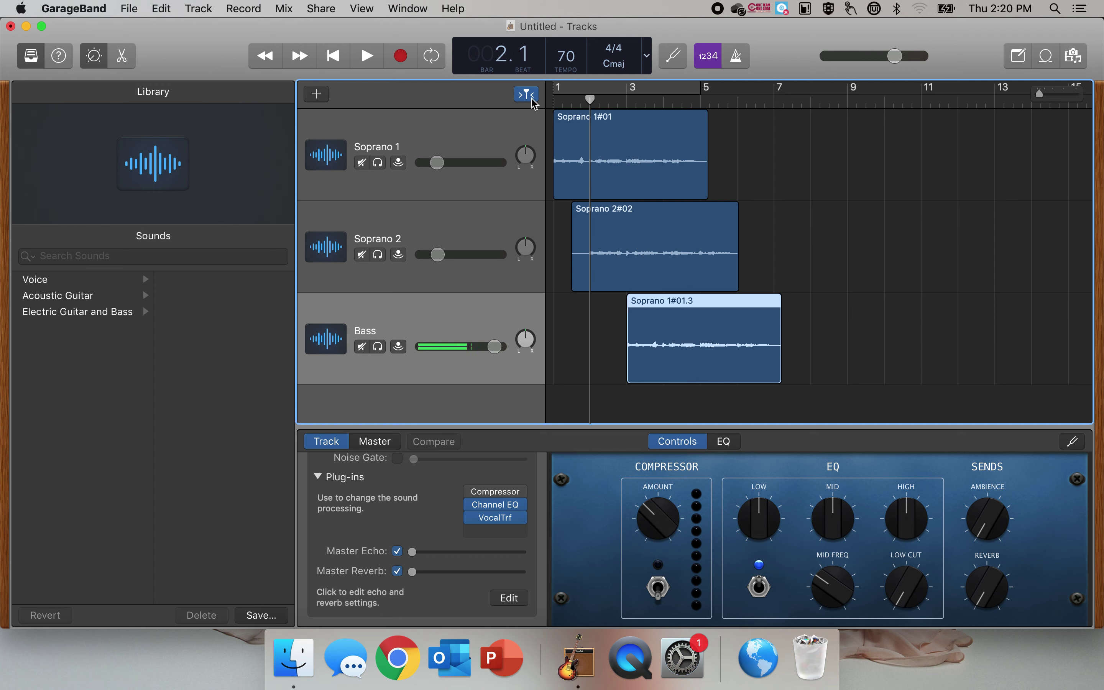
click(364, 56)
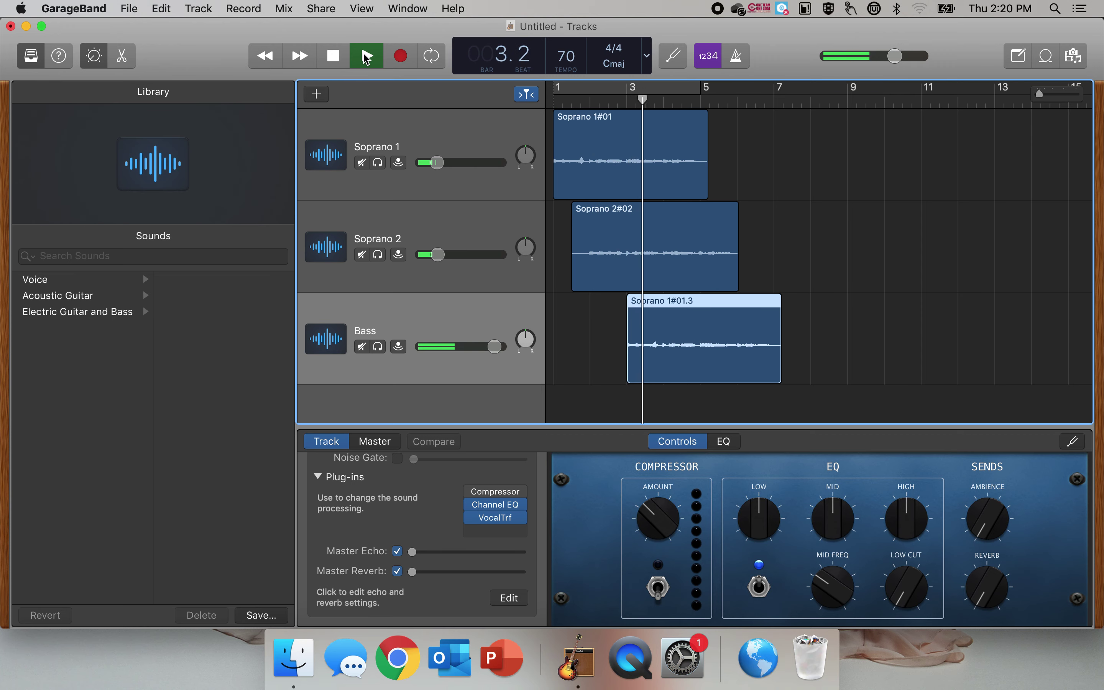
drag(495, 346, 497, 346)
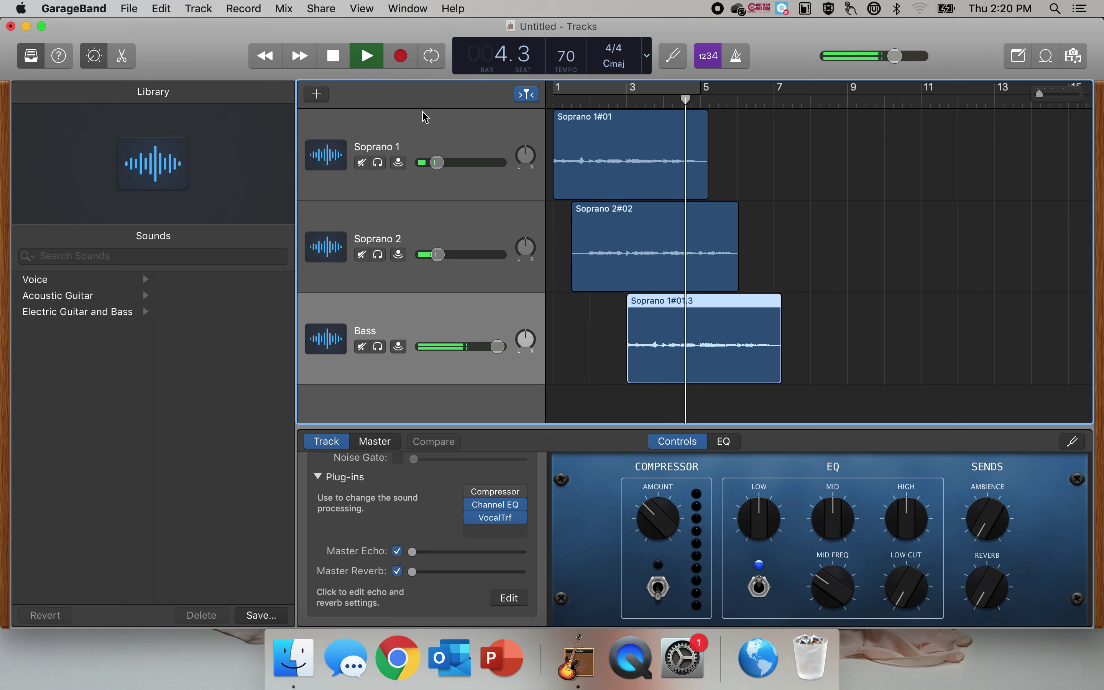
click(338, 61)
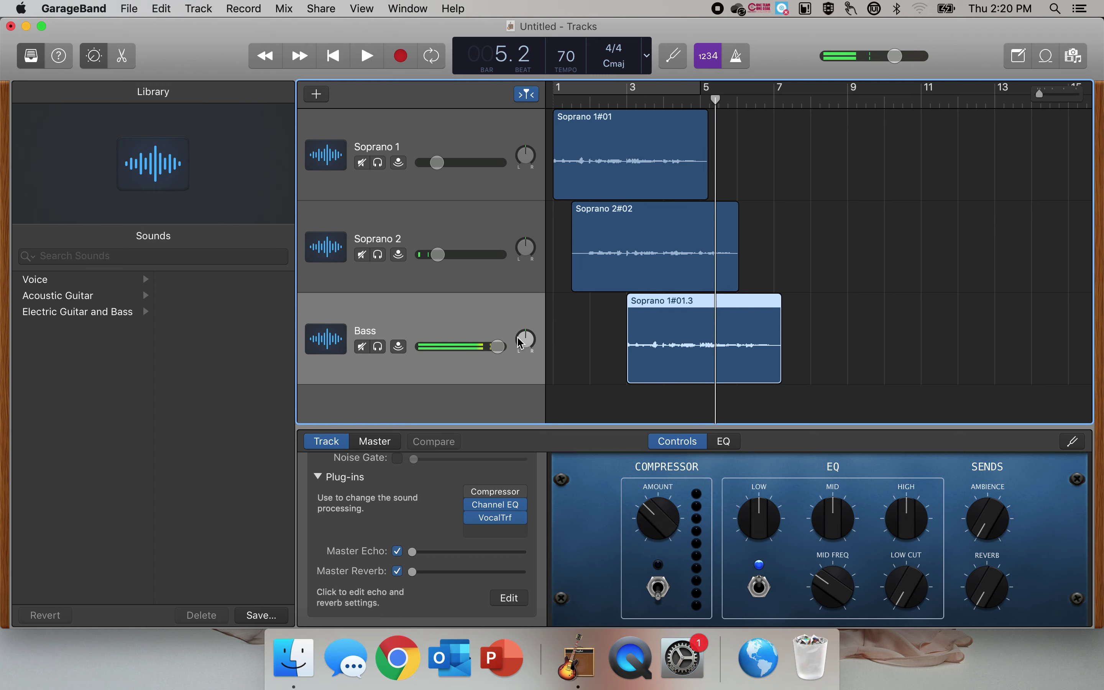
- Reset the volume of the Bass, Soprano 2 and Soprano 1 tracks to about 0 dB
mouse_move(501, 345)
drag(497, 346, 492, 347)
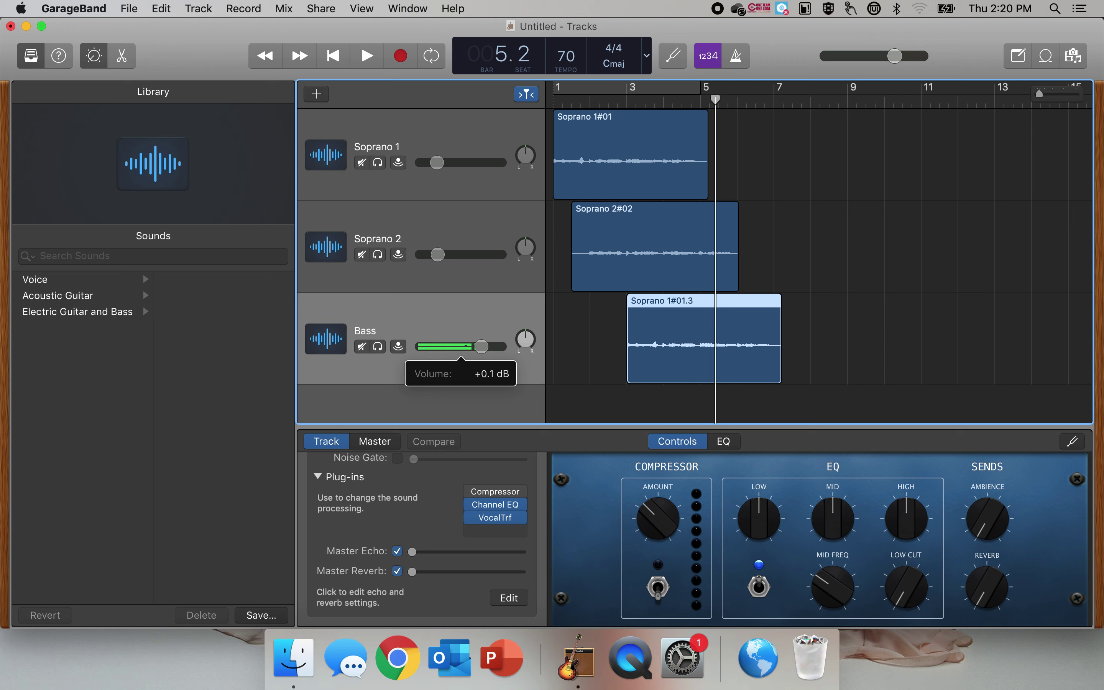
drag(438, 254, 504, 246)
drag(436, 162, 477, 162)
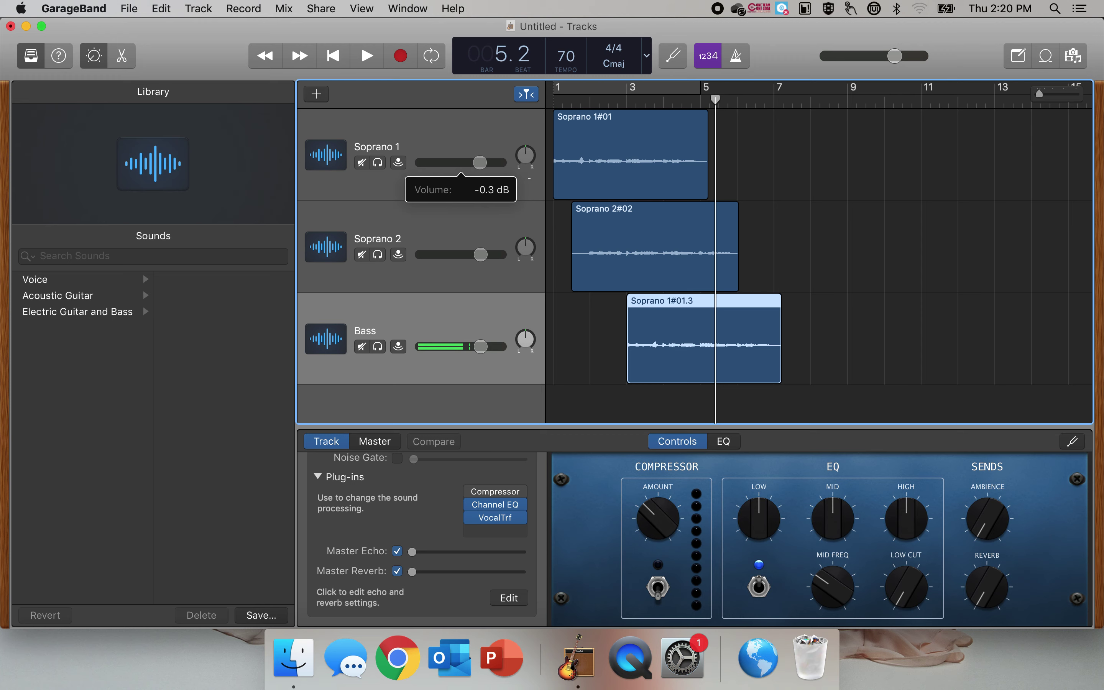
drag(481, 162, 535, 185)
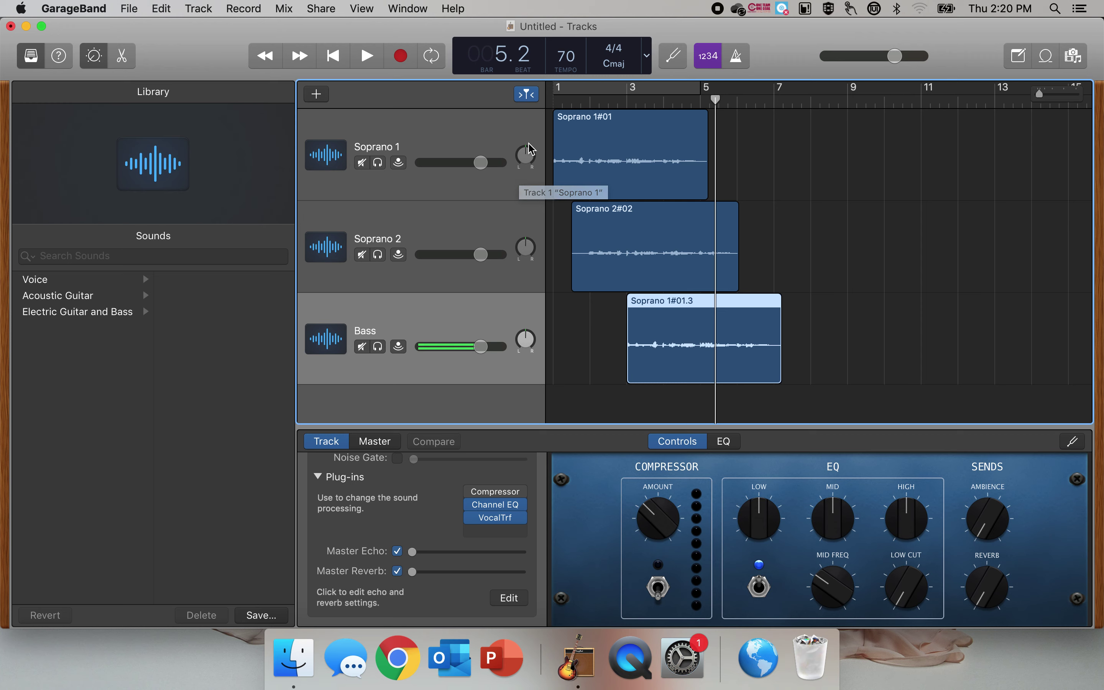
- Pan the Bass track to the left and both Soprano tracks to the right
click(528, 340)
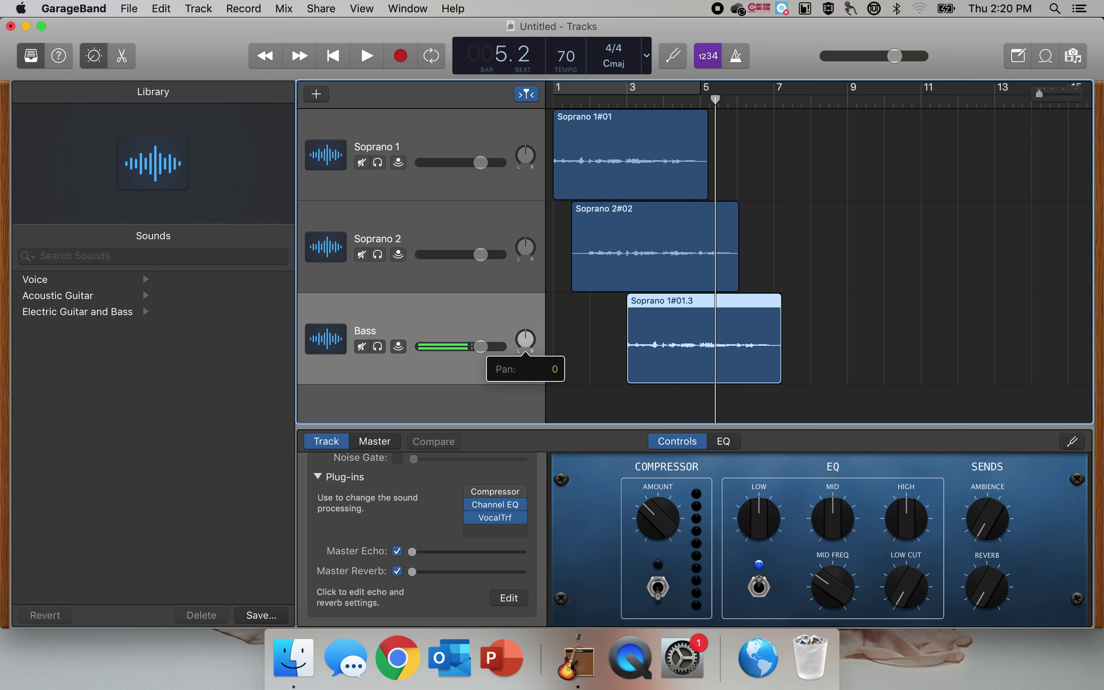
drag(526, 340, 514, 415)
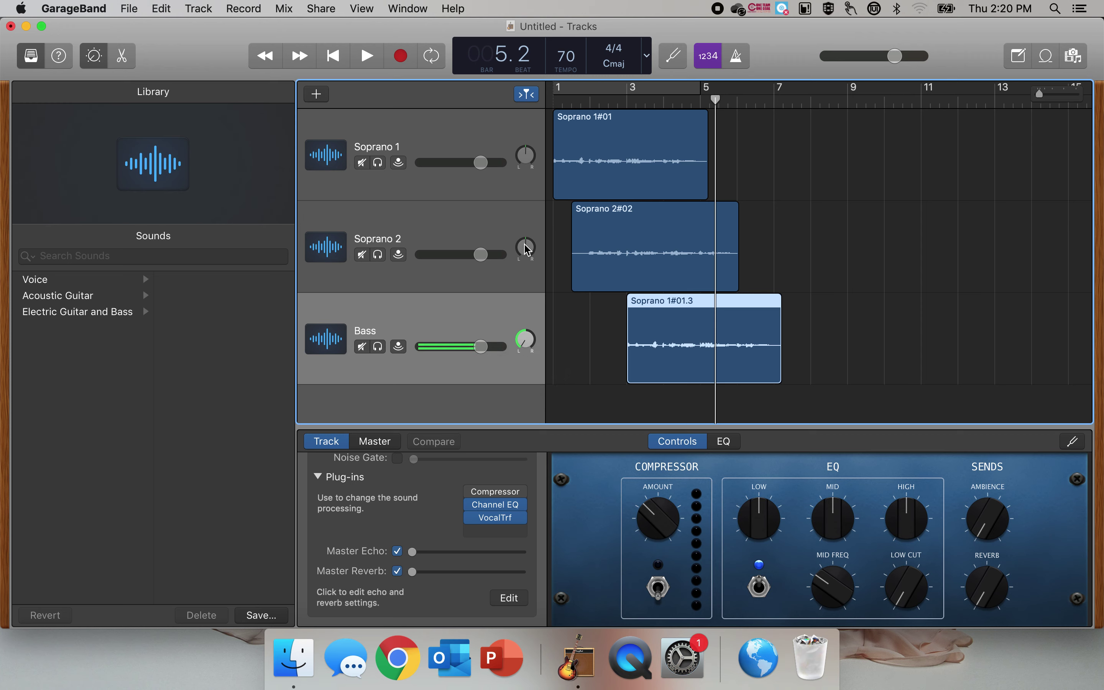
drag(529, 252, 529, 244)
drag(533, 115, 525, 145)
- Play the panned mix from the beginning and raise the Bass track's volume moderately during playback
click(334, 56)
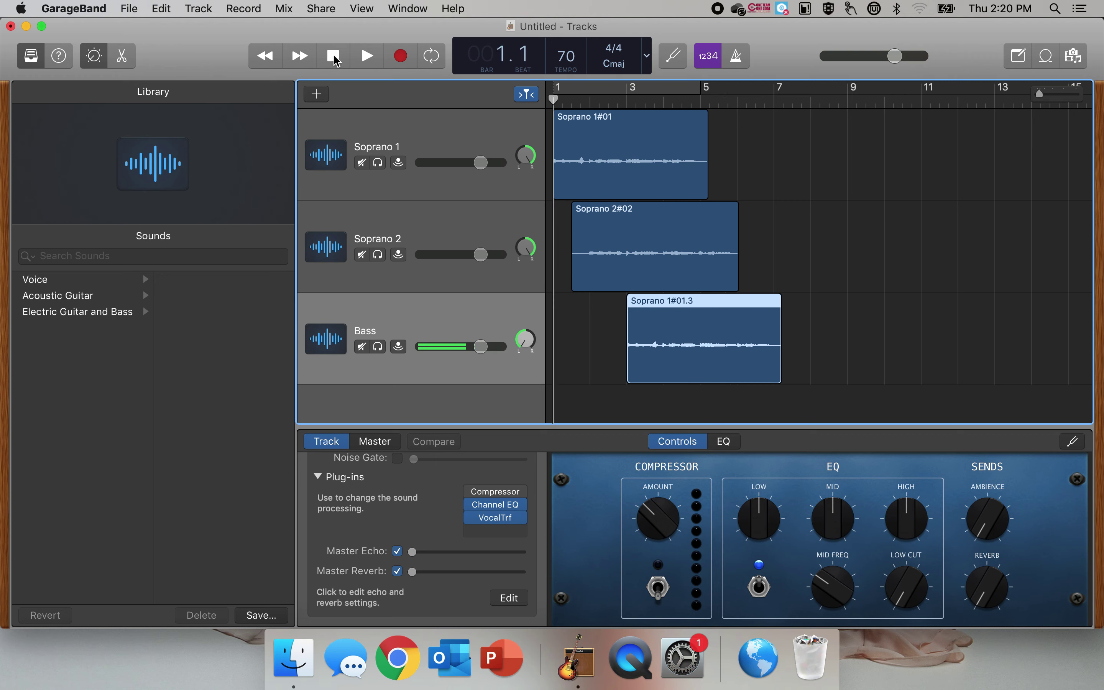
click(368, 56)
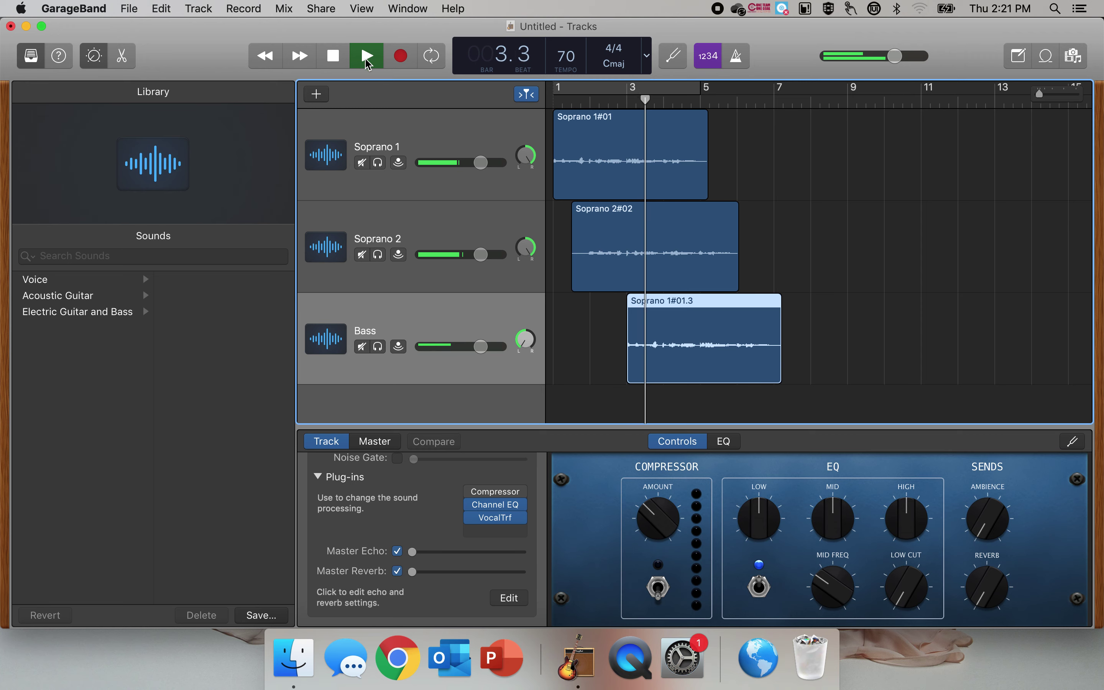
drag(482, 347, 492, 347)
click(333, 55)
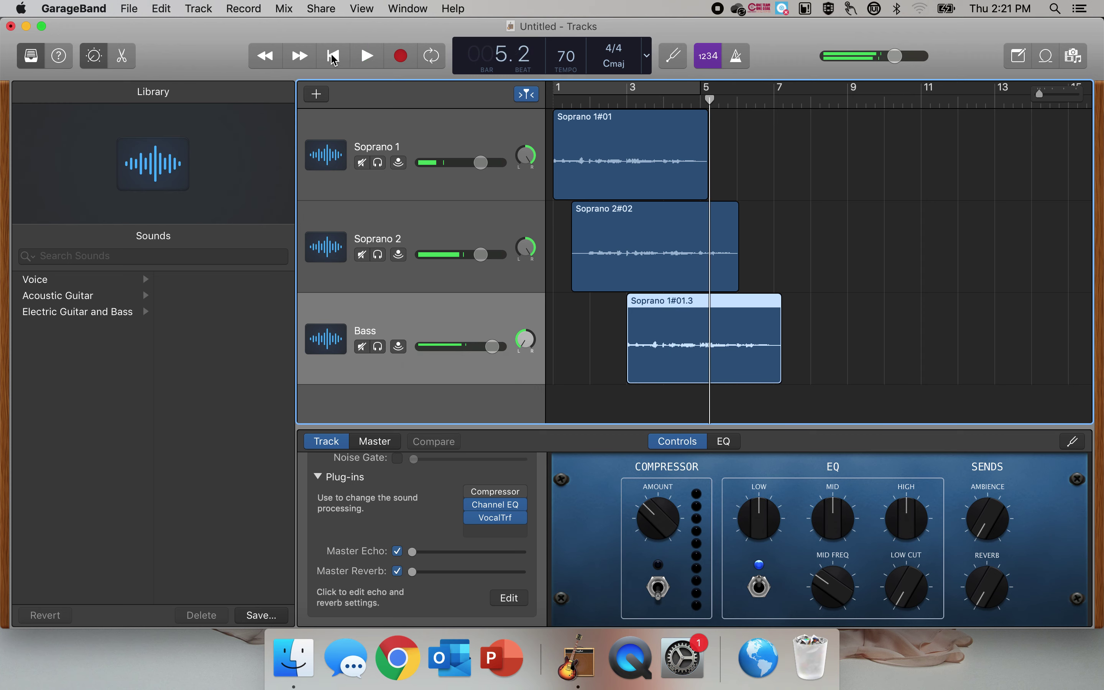
- Return the playhead to bar 3, and in System Preferences set the MacBook Air Speakers' output balance fully left
drag(702, 99, 628, 99)
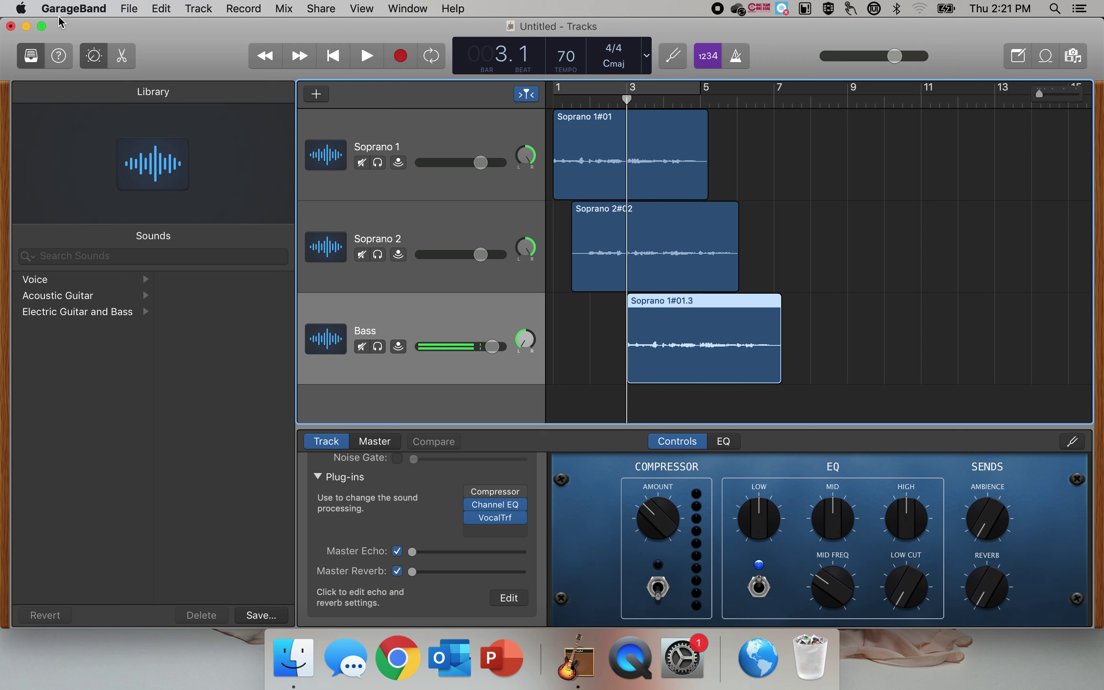
click(20, 9)
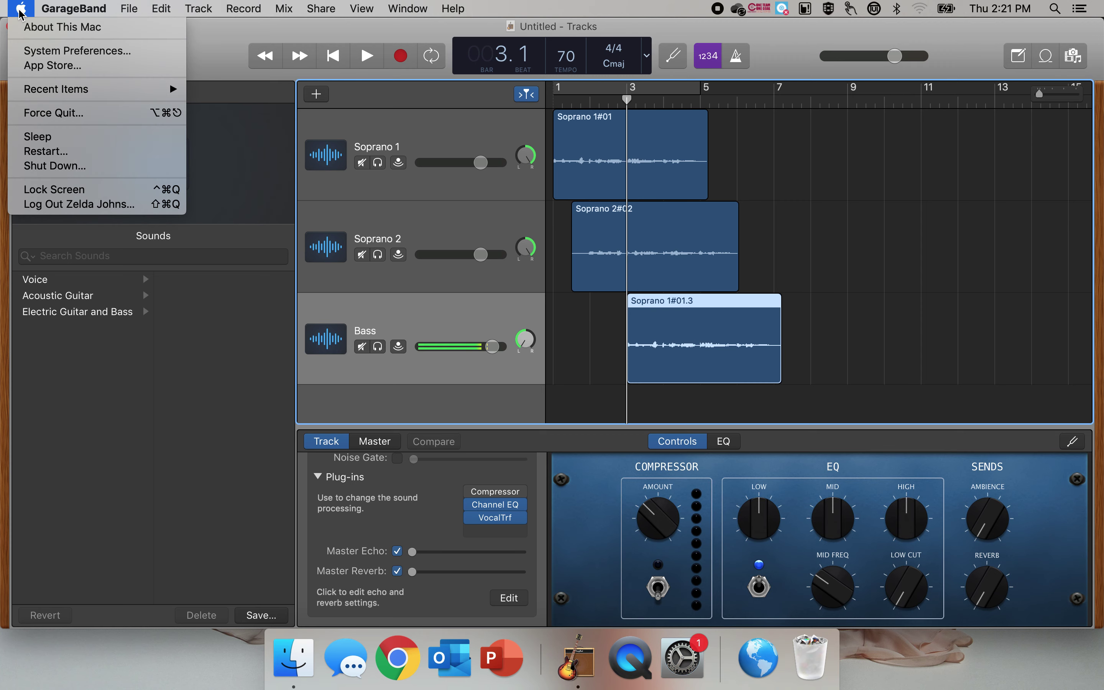
click(39, 53)
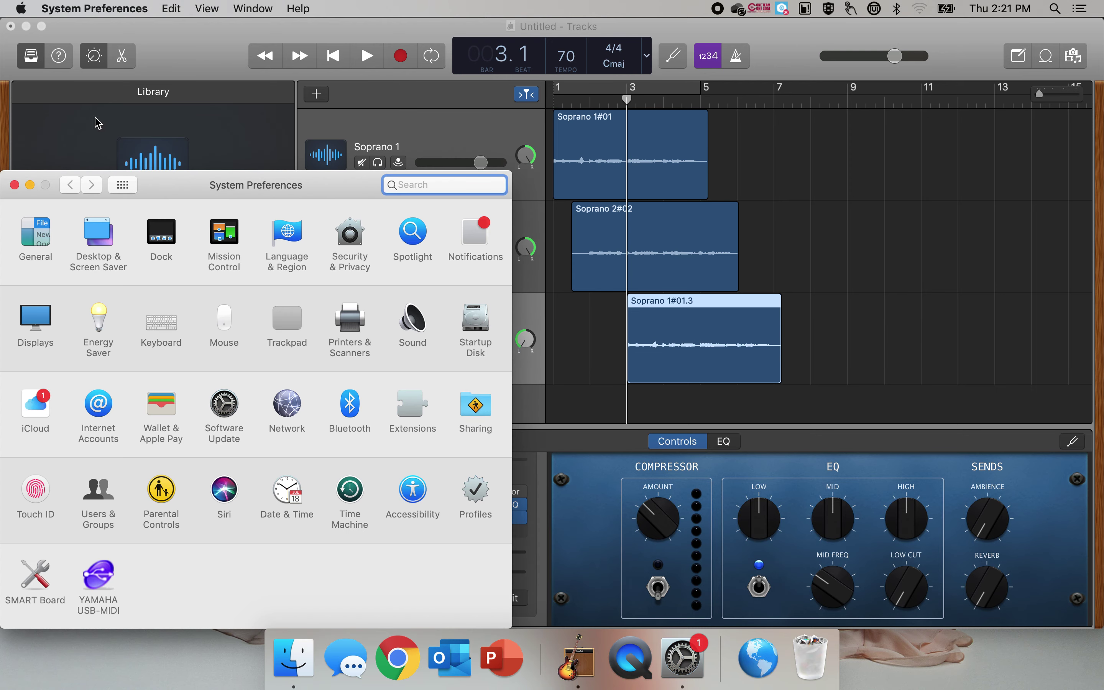
click(412, 326)
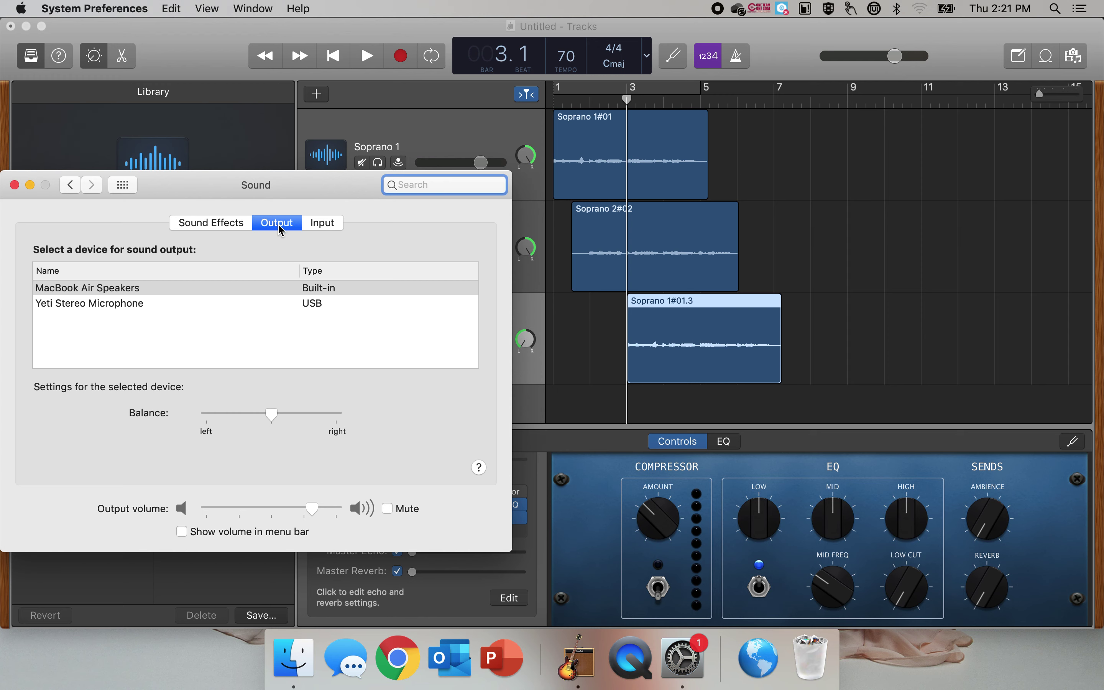
click(267, 418)
drag(267, 418, 205, 417)
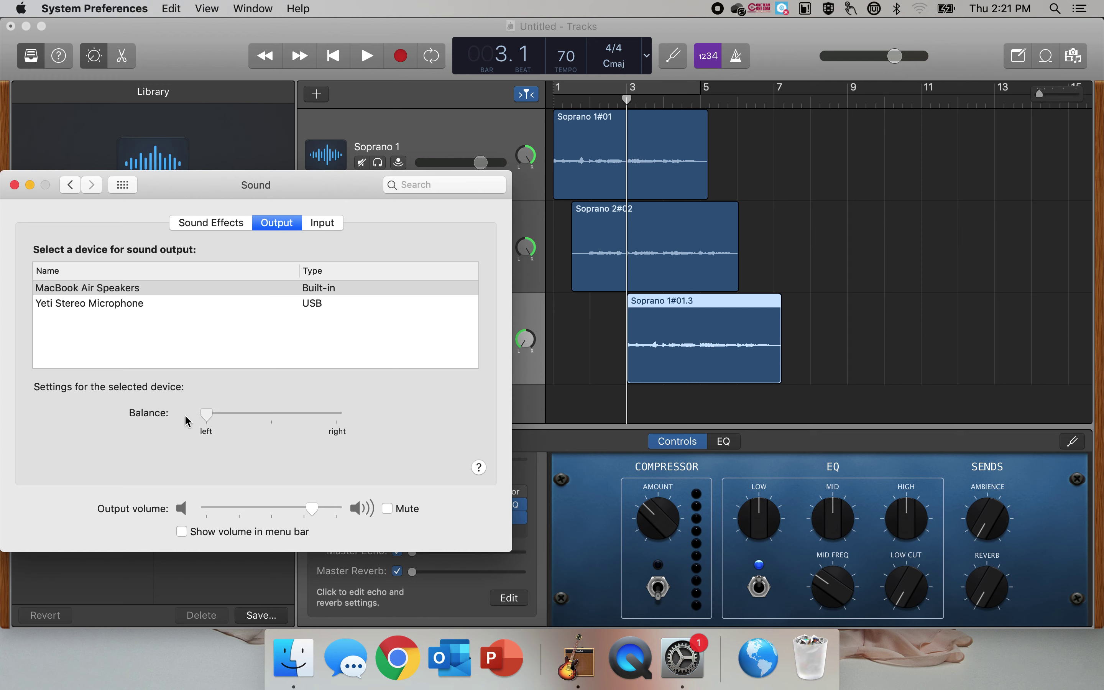
- Play the song in GarageBand from bar 1 beat 3 to check the left-balanced output, closing the Sound preferences before stopping playback
click(237, 101)
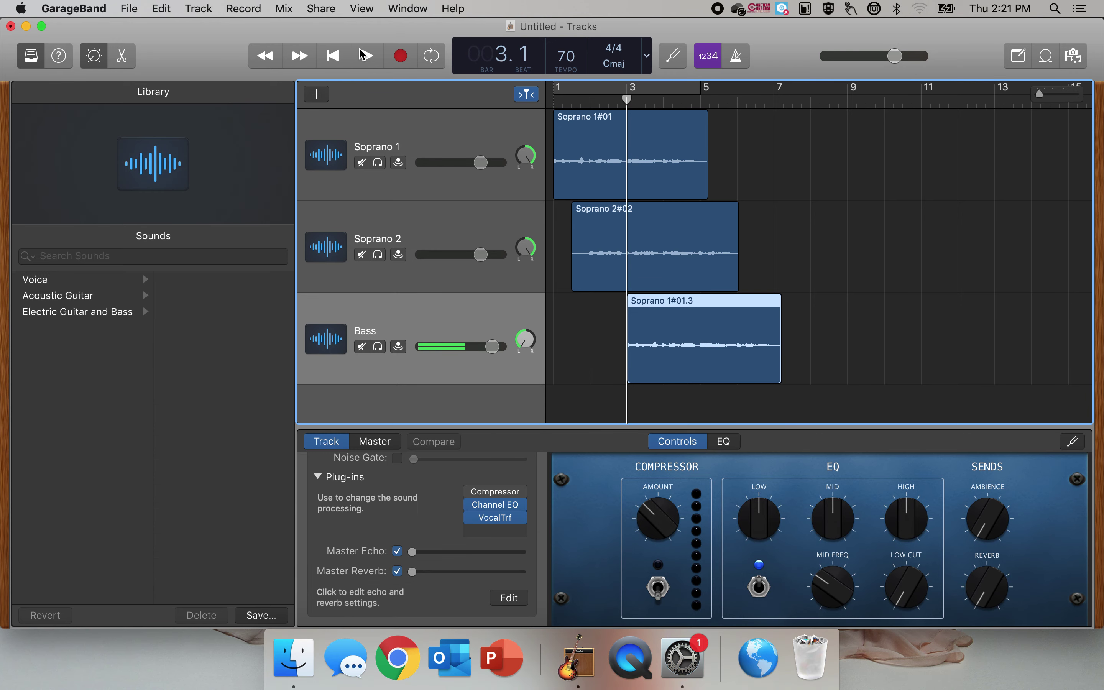
drag(626, 100, 573, 101)
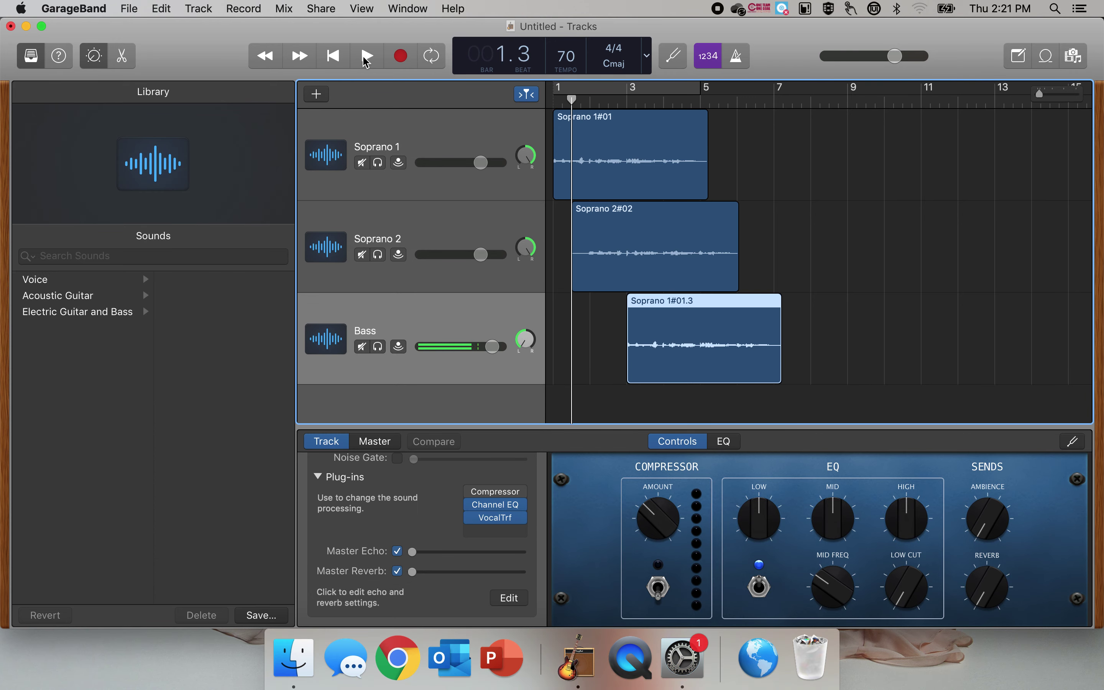
click(367, 57)
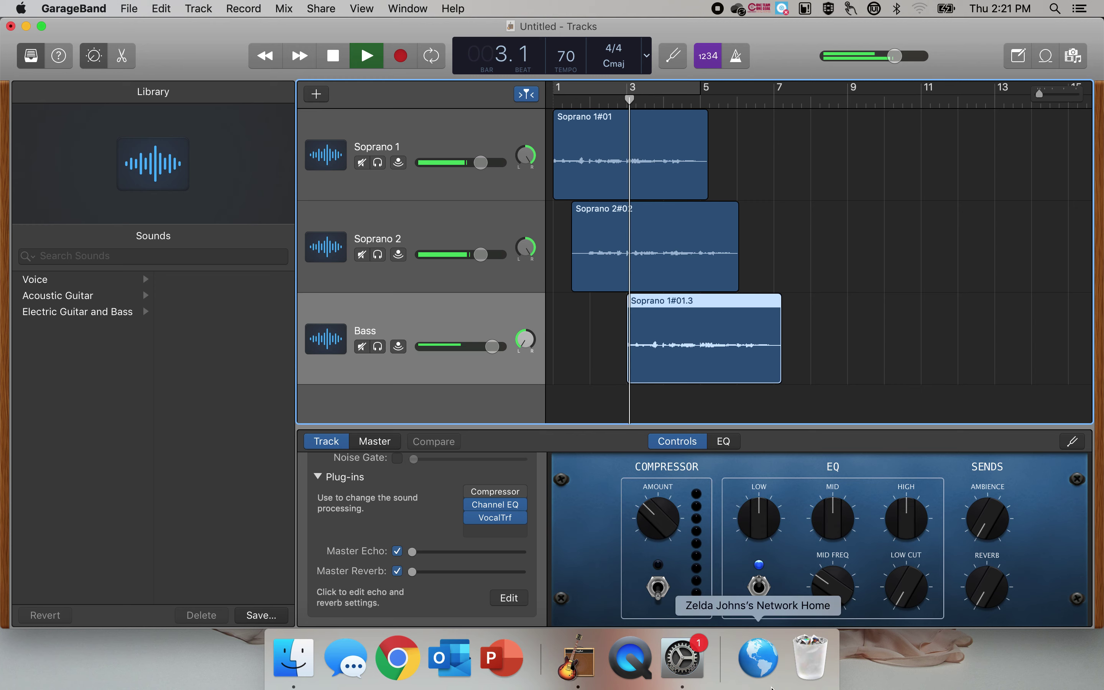
click(683, 657)
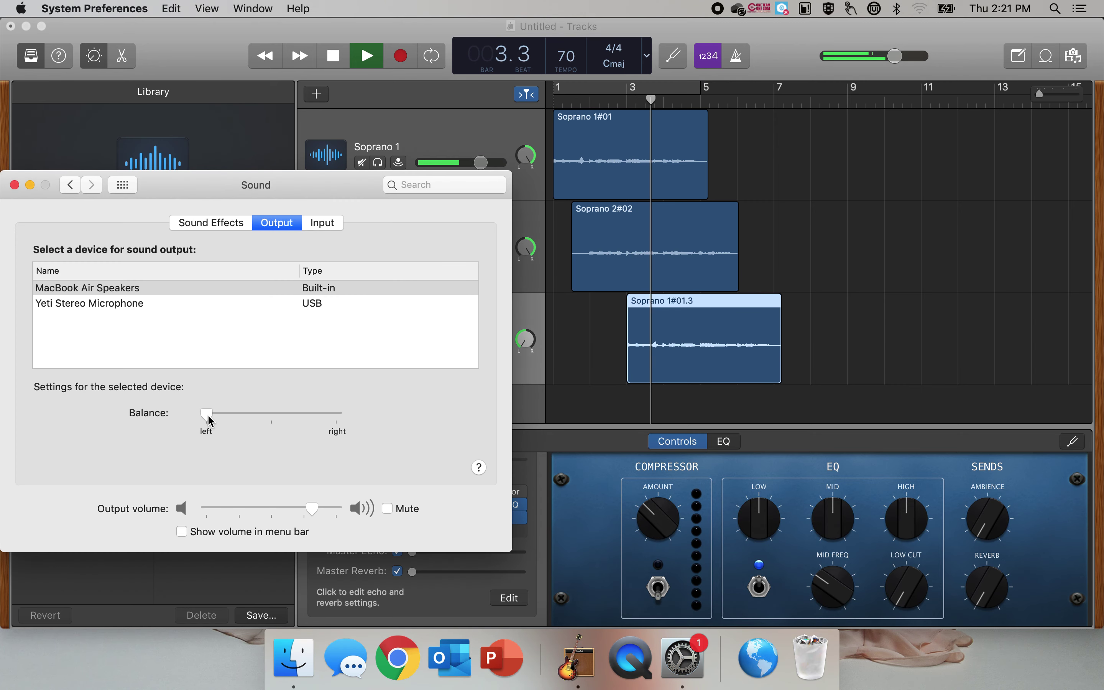
mouse_move(208, 419)
mouse_down()
mouse_move(276, 423)
mouse_move(206, 419)
mouse_up()
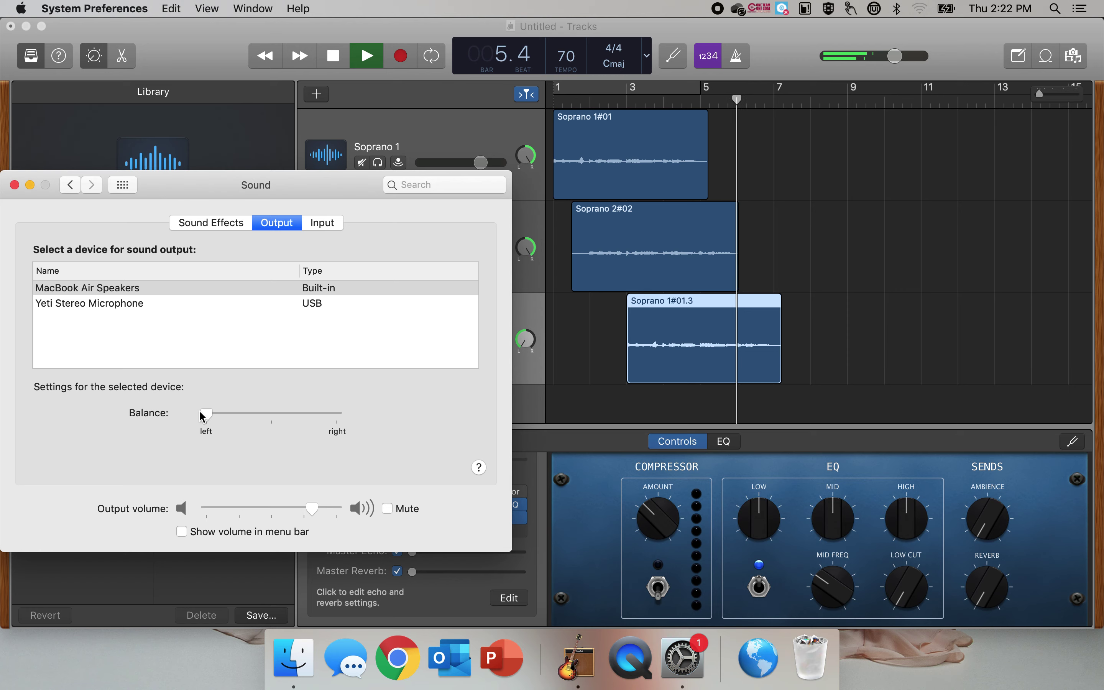
click(14, 186)
key(space)
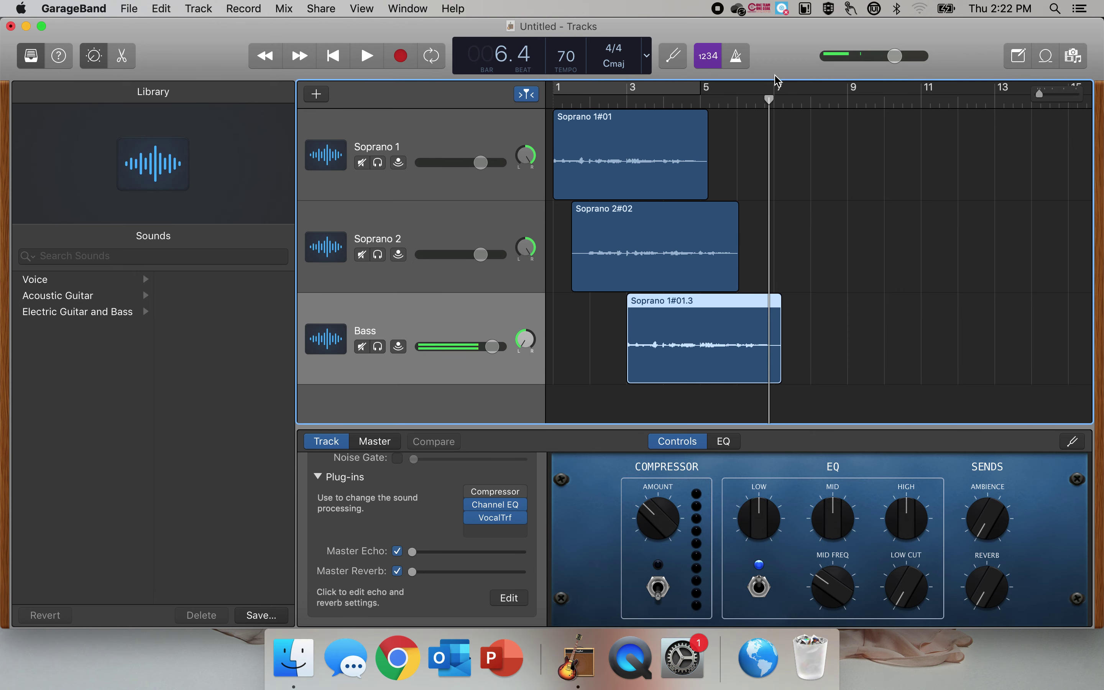
- Return the playhead to the start and export the song to disk as an MP3 named "Row your boat - bass"
drag(770, 103, 464, 105)
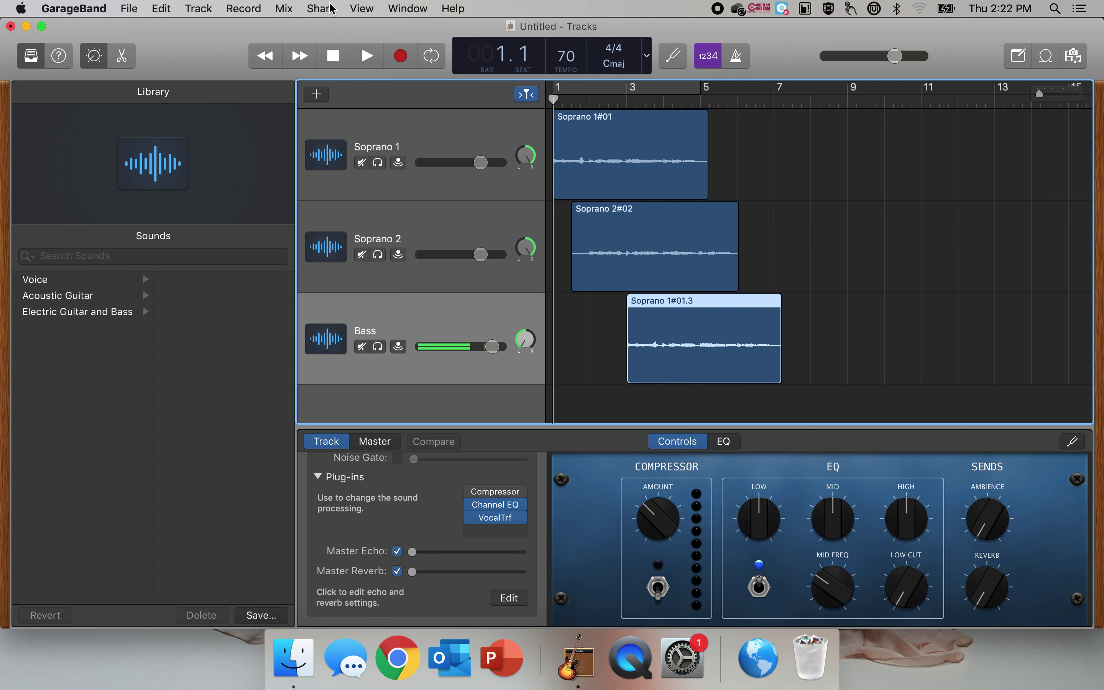
click(318, 8)
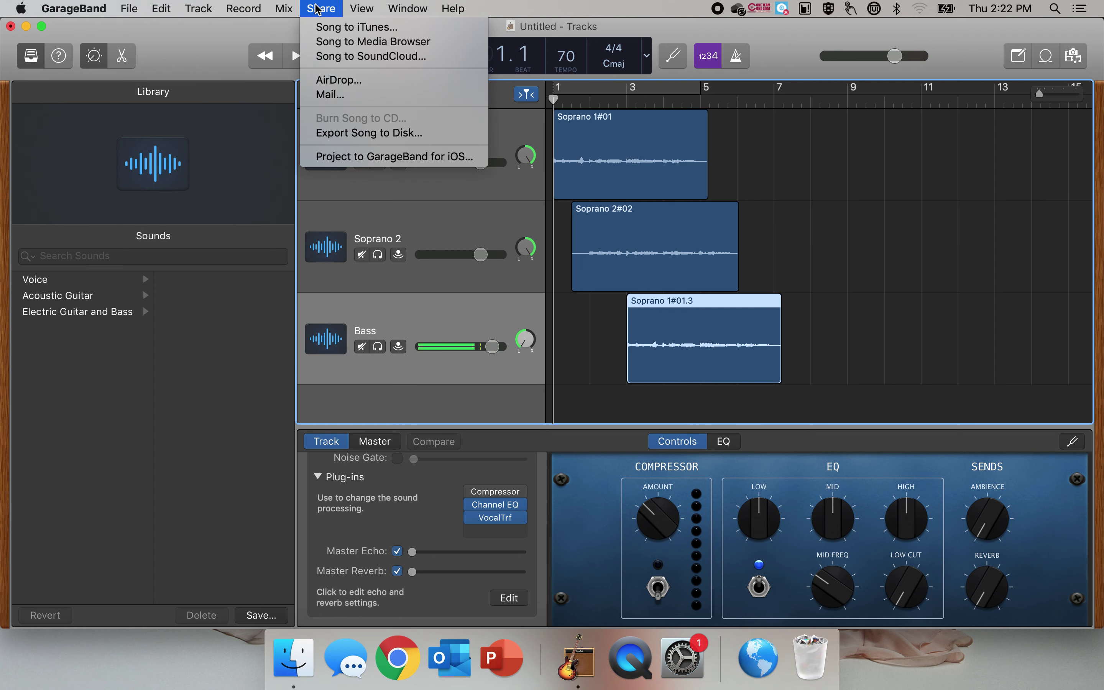
click(372, 134)
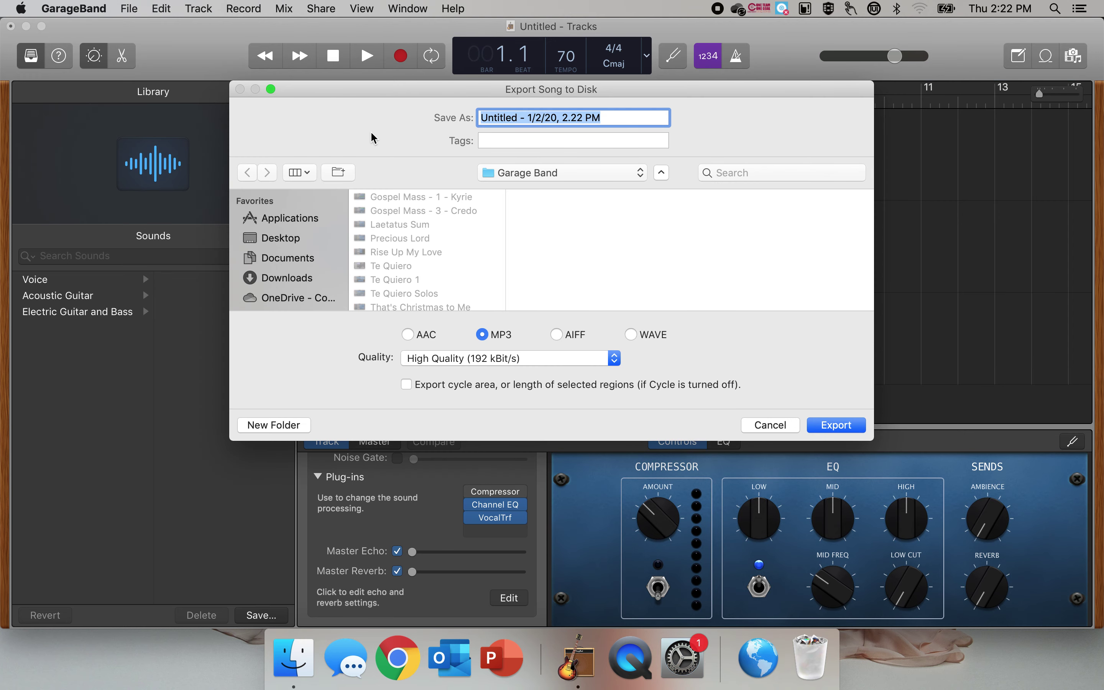
text(Row your boat - bass)
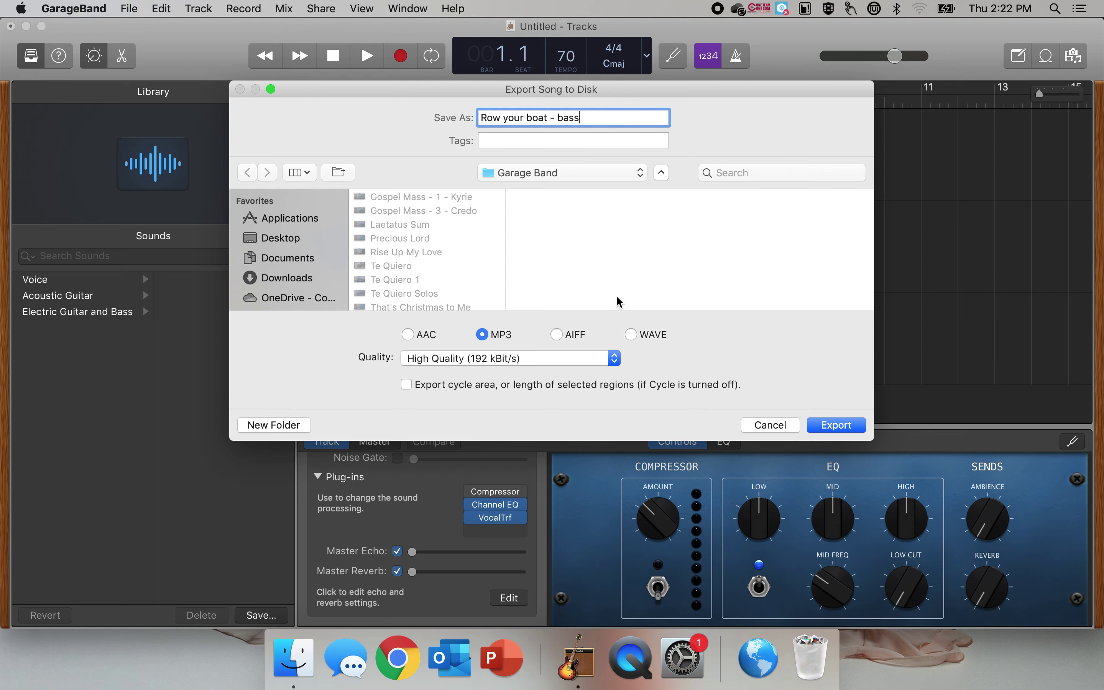
click(834, 427)
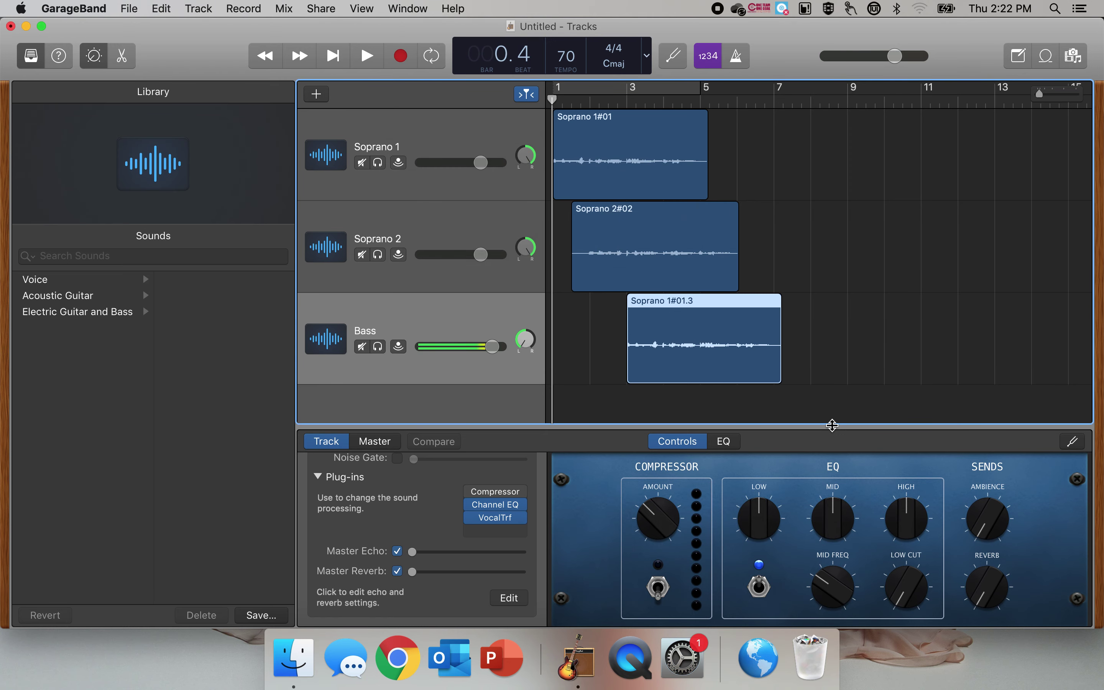
- In Finder, locate "Row your boat - bass.mp3" in the Garage Band folder inside Documents and play its preview
click(297, 666)
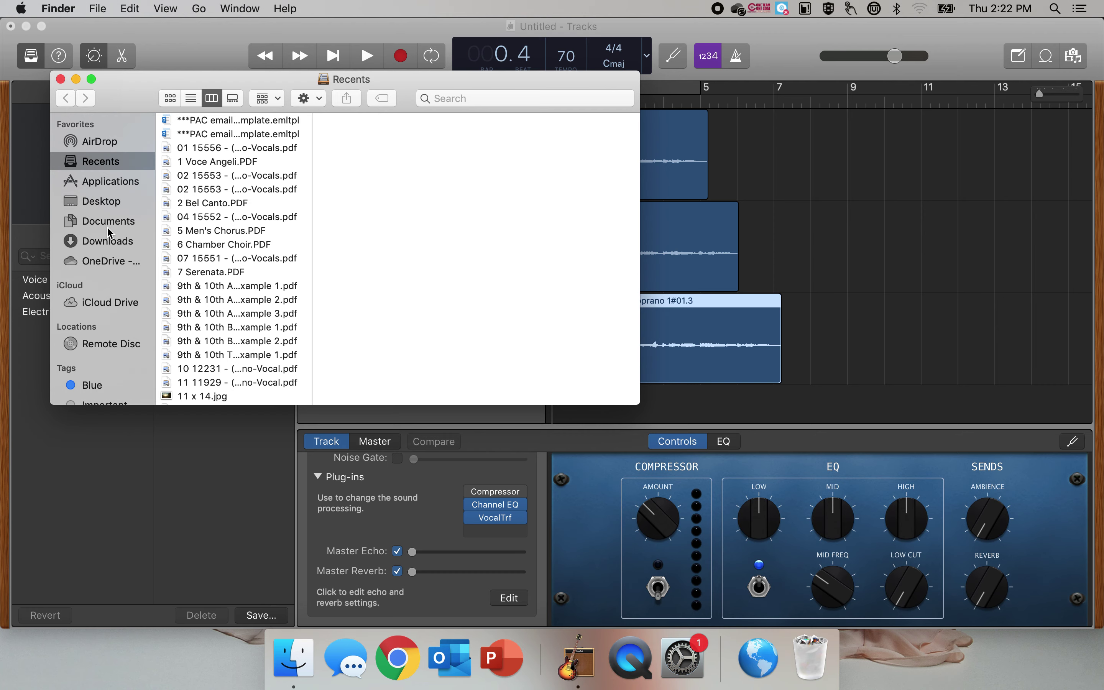
click(110, 228)
scroll(221, 329, down, 1)
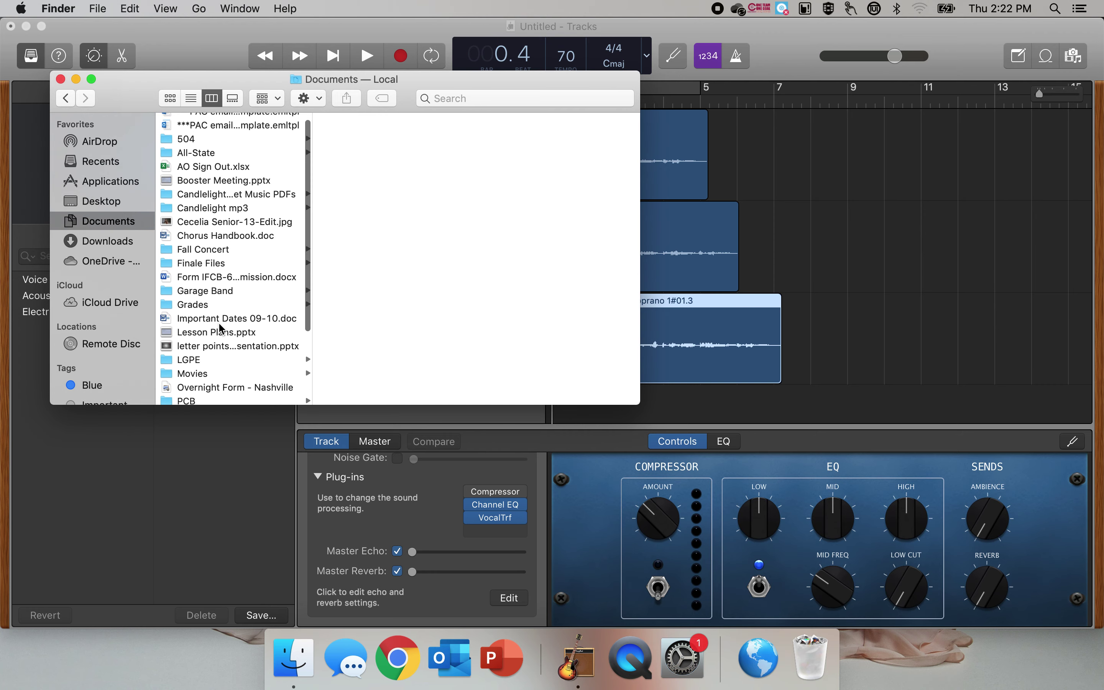
click(214, 292)
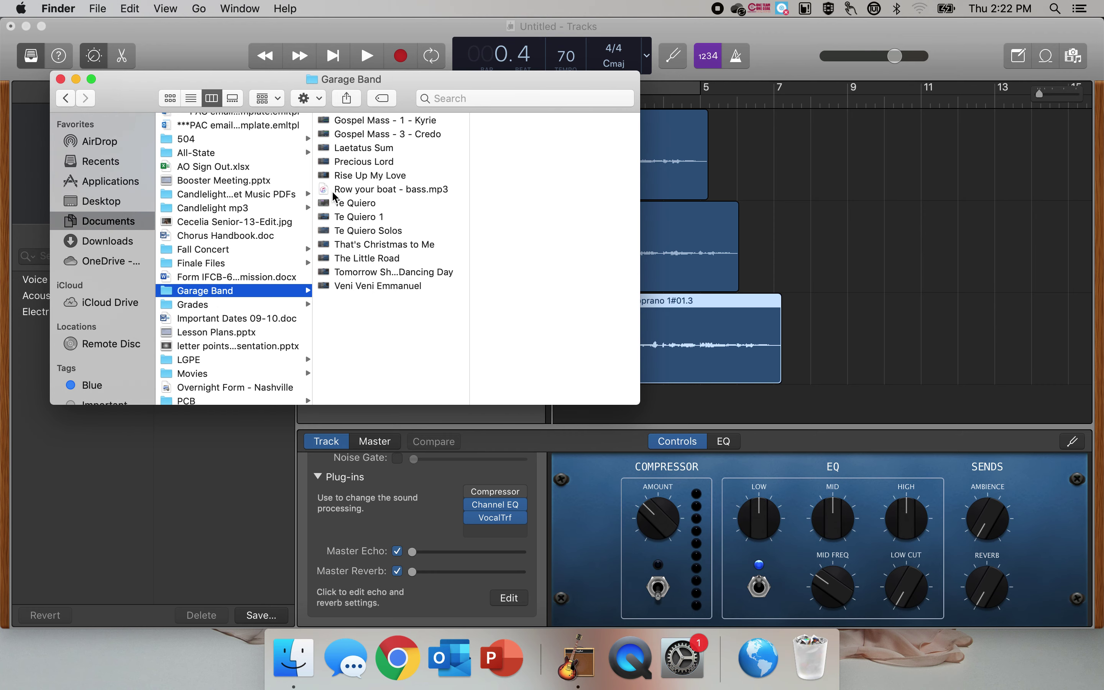
click(345, 189)
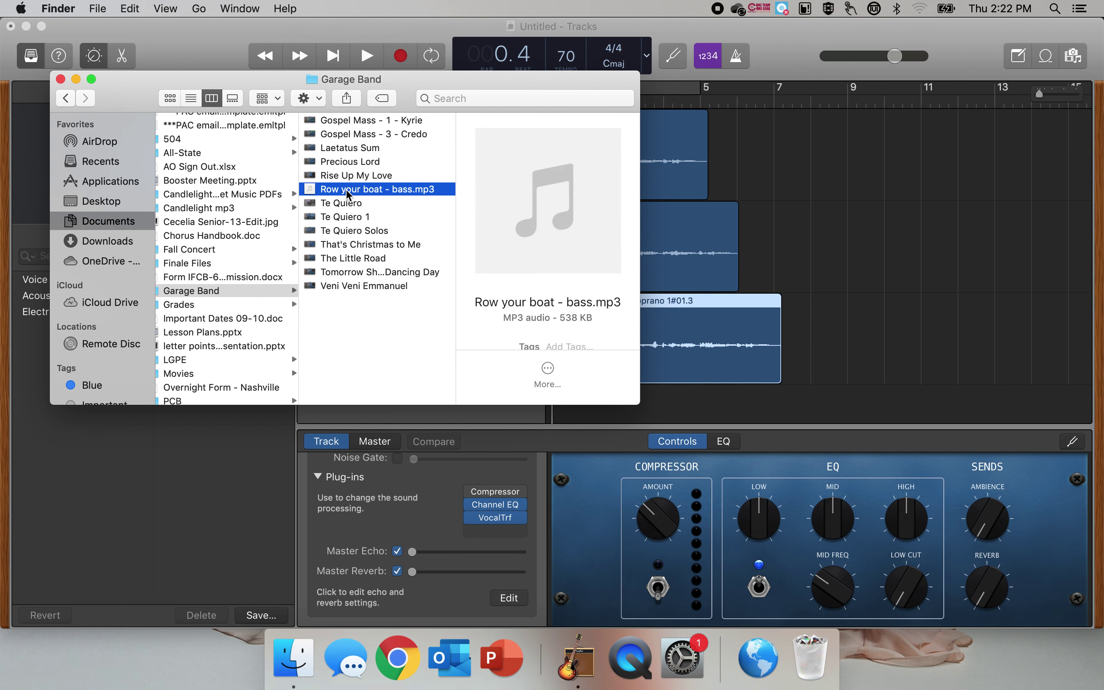
mouse_move(564, 203)
click(549, 201)
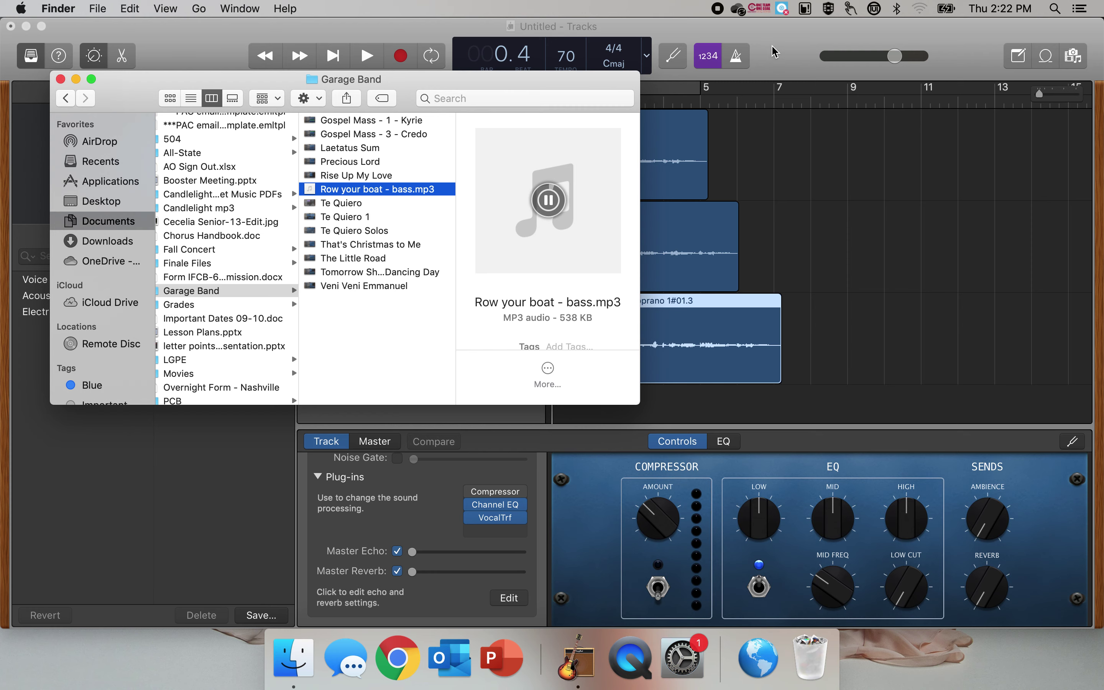
- Open the Sound output settings in System Preferences, set the MacBook Air Speakers' balance fully left, and close the window
click(167, 22)
click(22, 7)
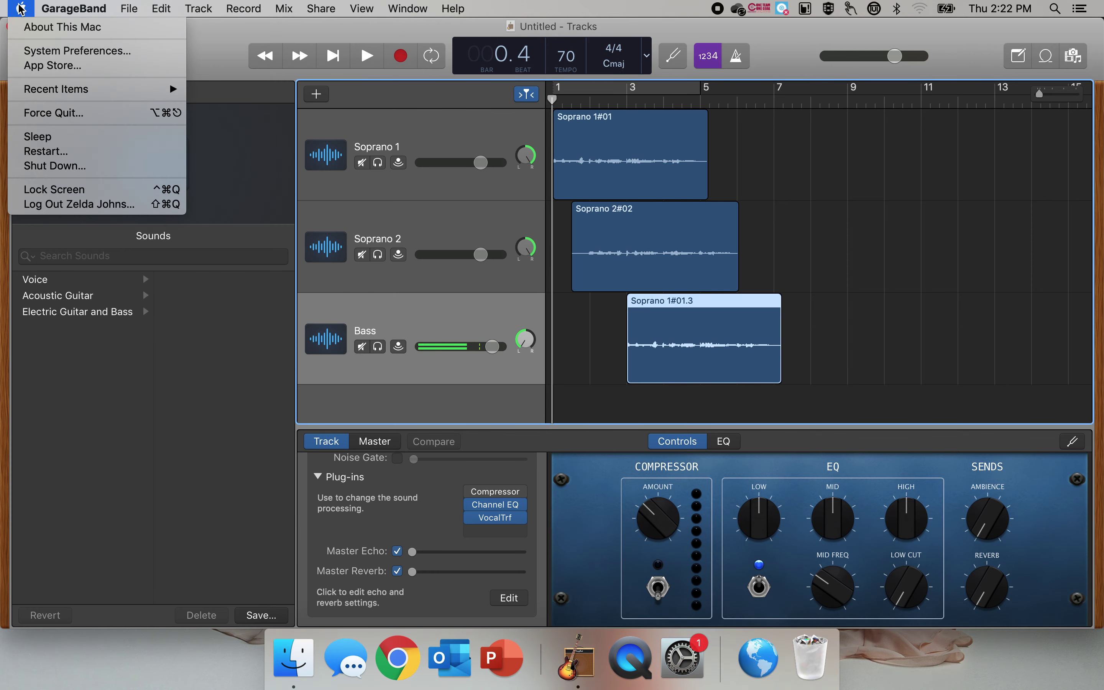
click(170, 82)
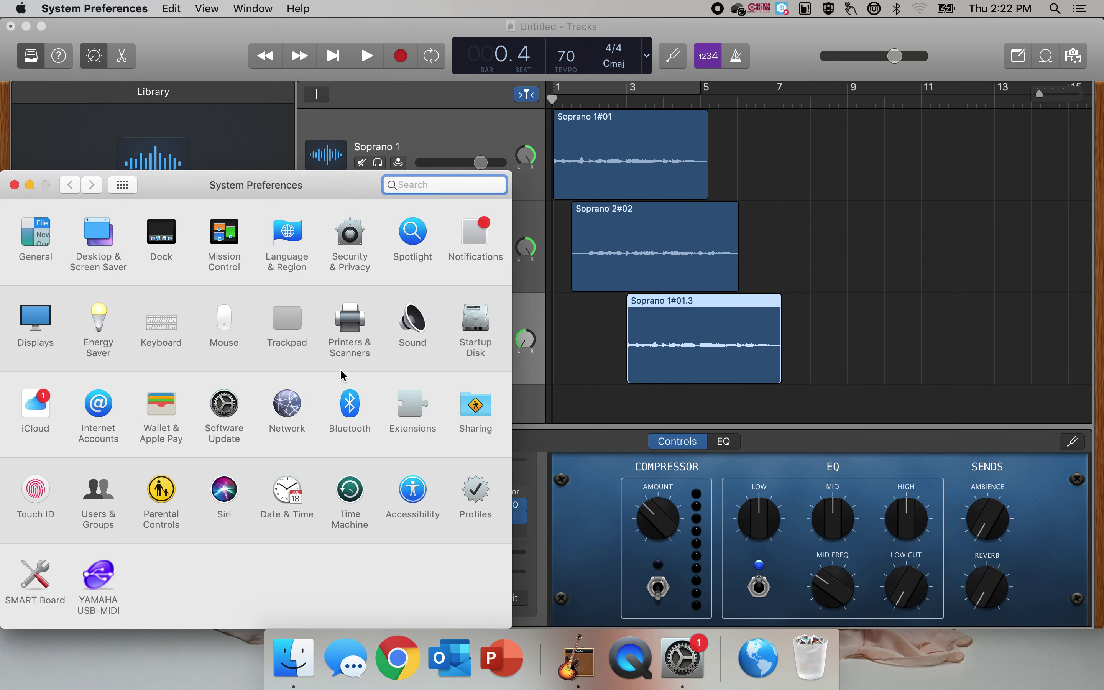
mouse_move(211, 415)
mouse_down()
mouse_move(272, 423)
mouse_move(204, 418)
mouse_up()
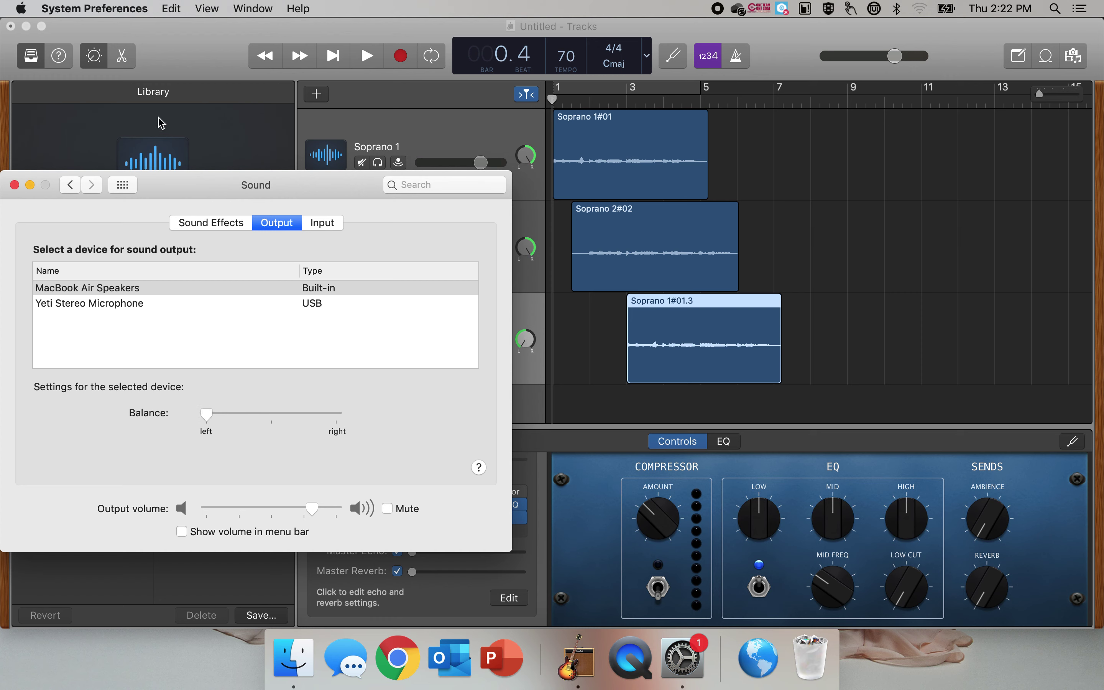
click(14, 185)
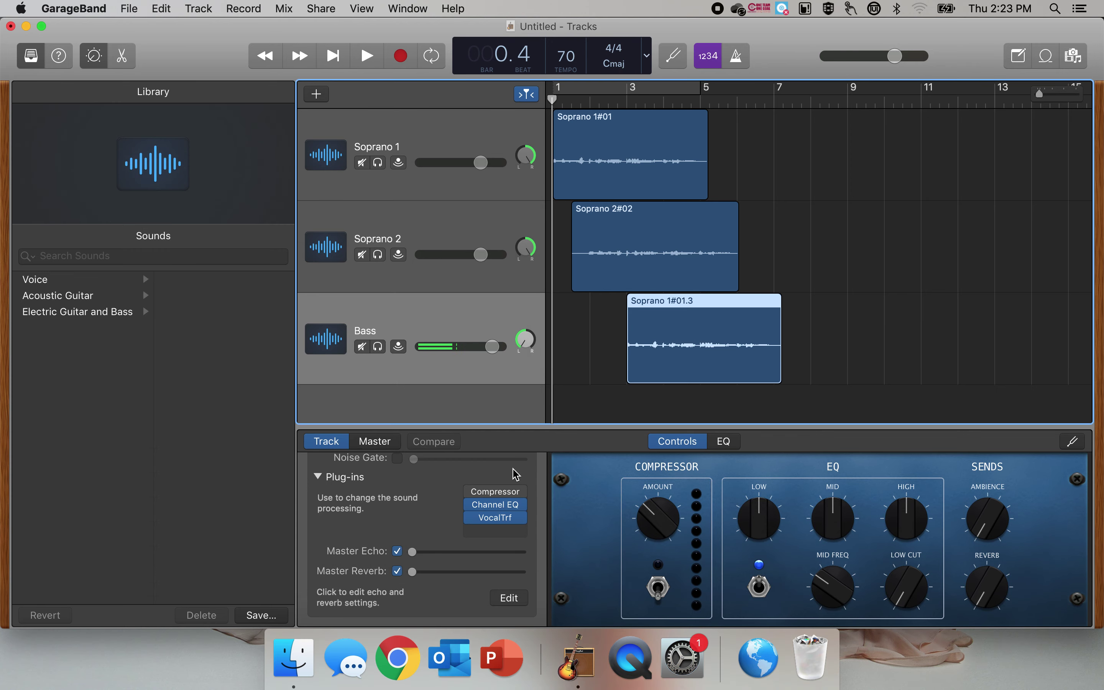
- Bring back the MP3 preview in Finder, stop its playback, and return to the GarageBand project
click(294, 657)
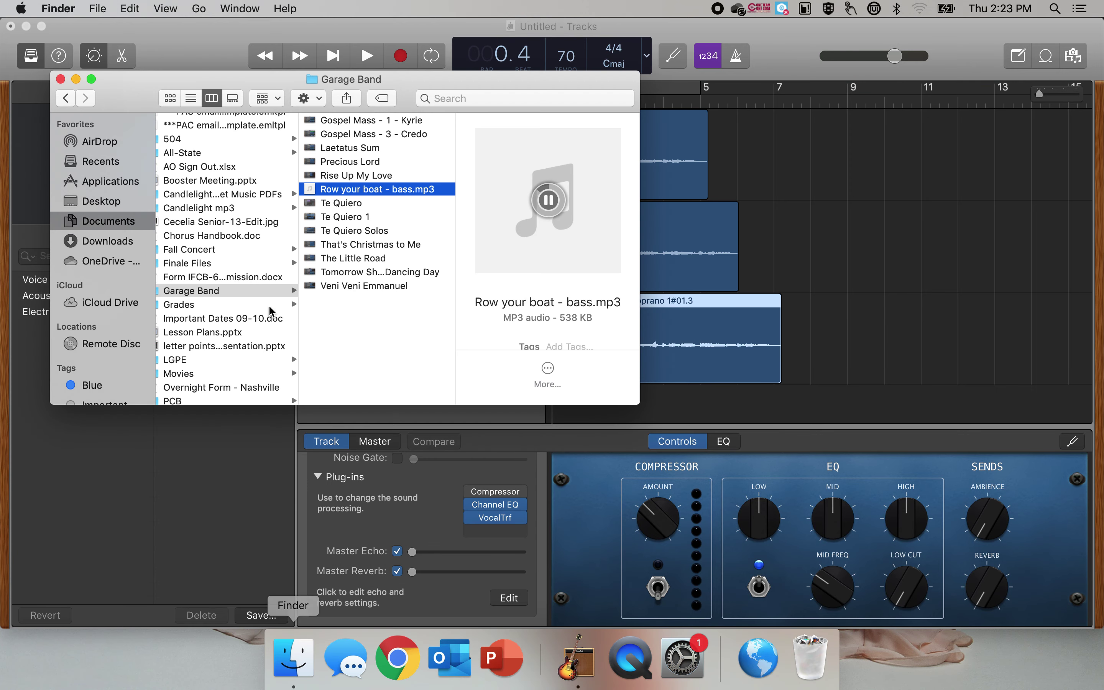
mouse_move(548, 201)
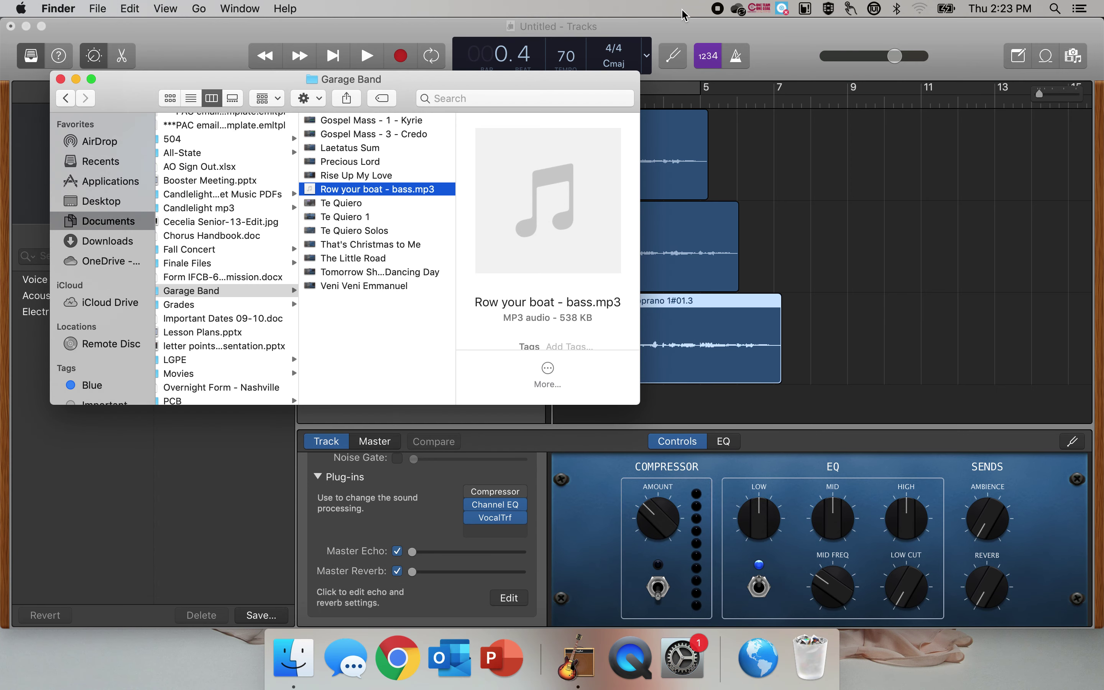
click(679, 39)
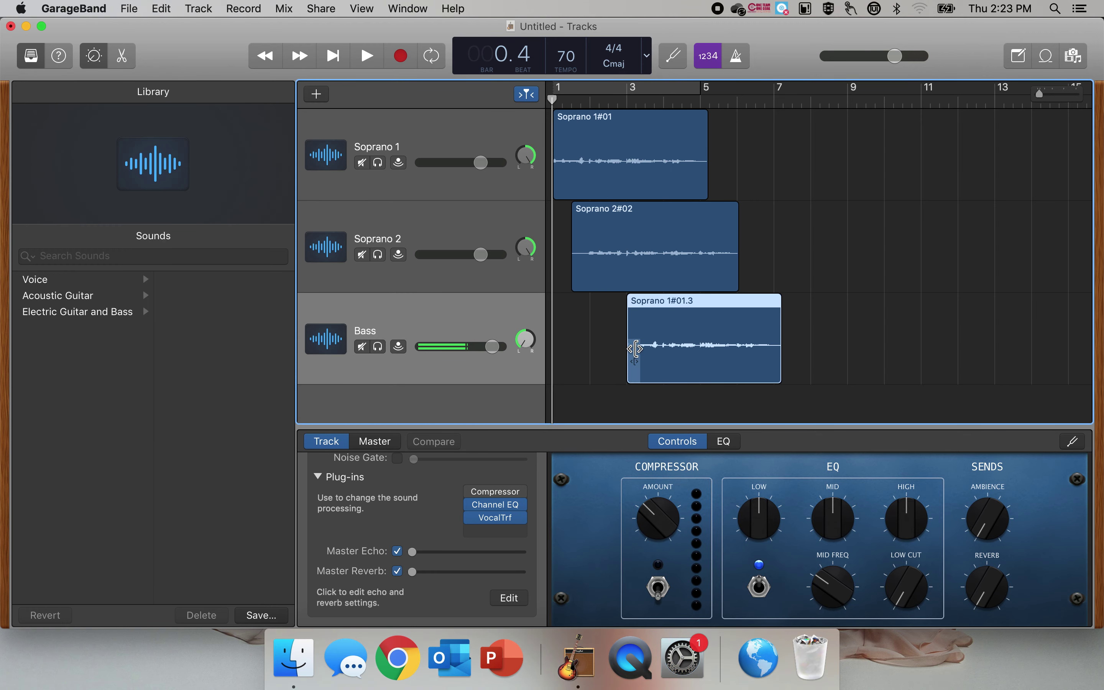